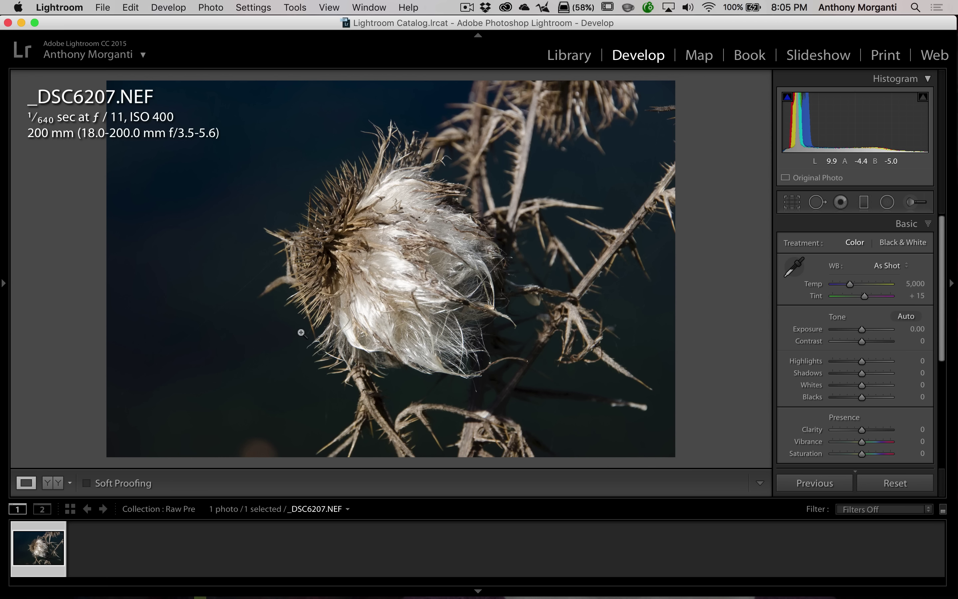
pyautogui.scroll(-5, 812, 311)
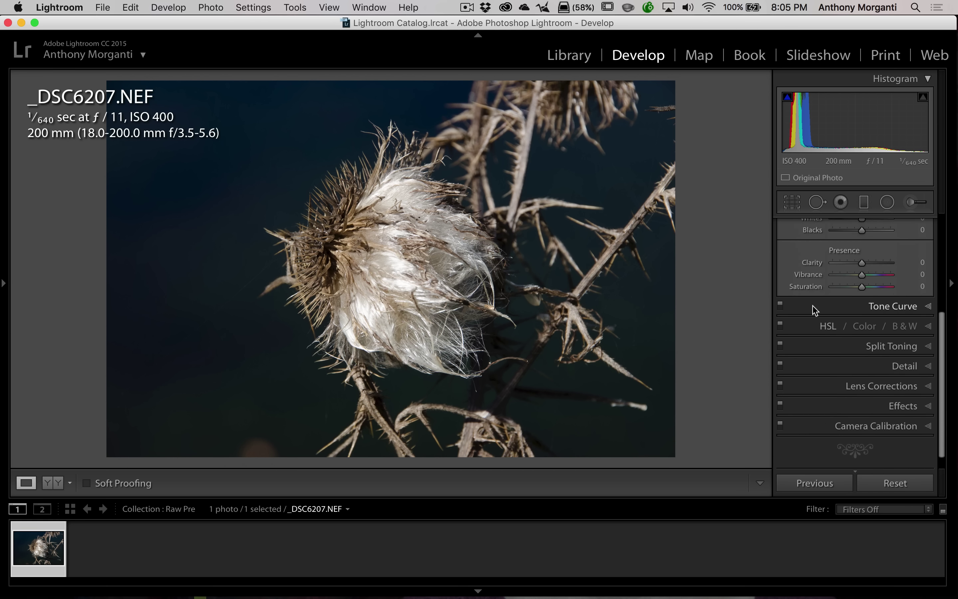
pyautogui.scroll(1, 914, 336)
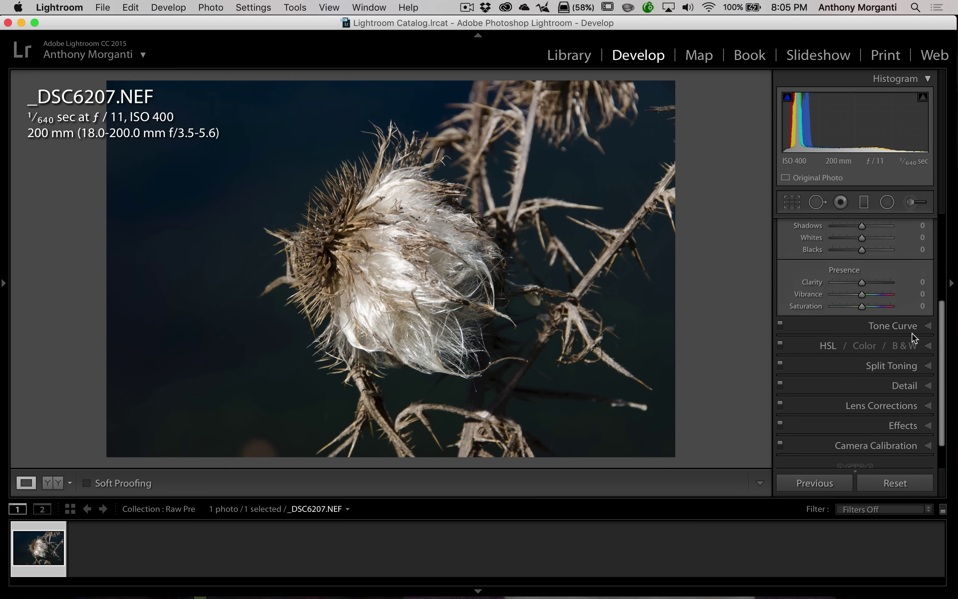
pyautogui.scroll(6, 911, 339)
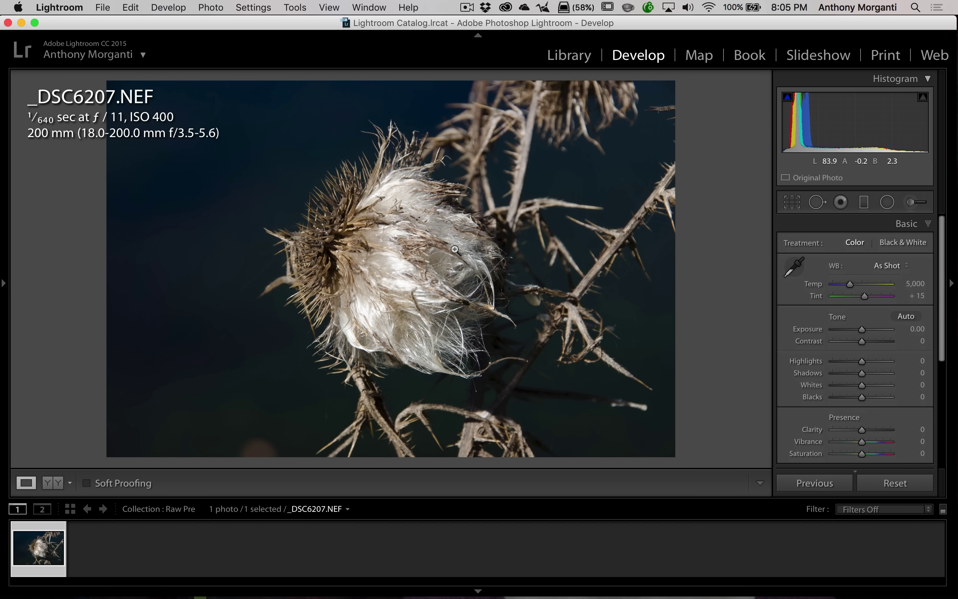
# Open a copy of the thistle photo with Lightroom adjustments in Sharpener Pro 3: (1) RAW Presharpener.
pyautogui.rightClick(458, 221)
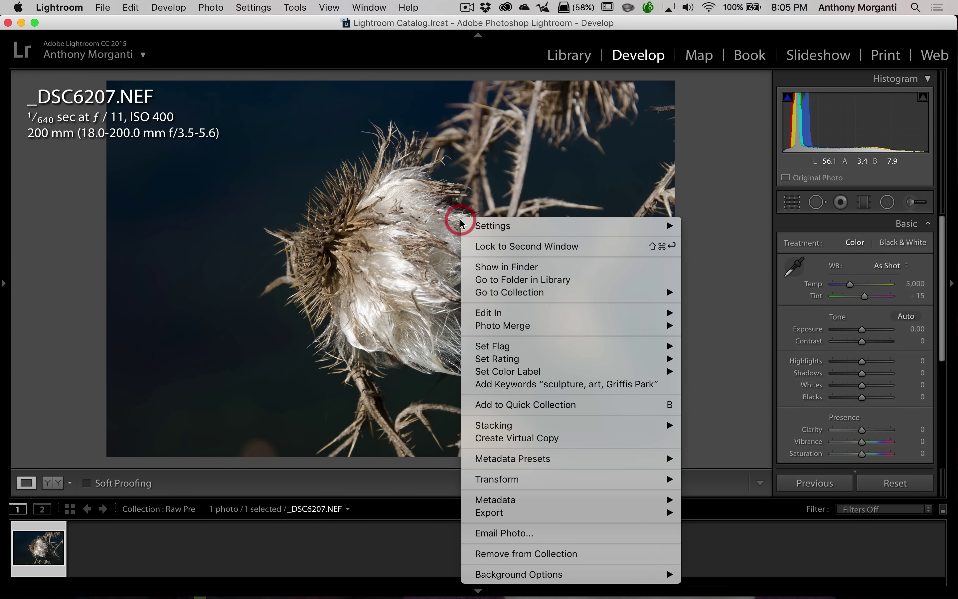
pyautogui.moveTo(517, 313)
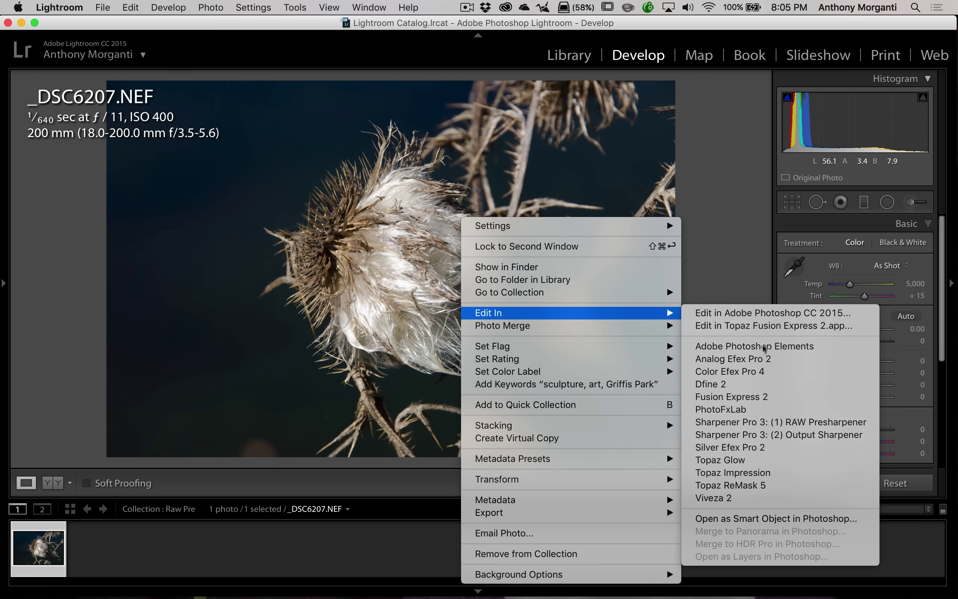
pyautogui.click(754, 423)
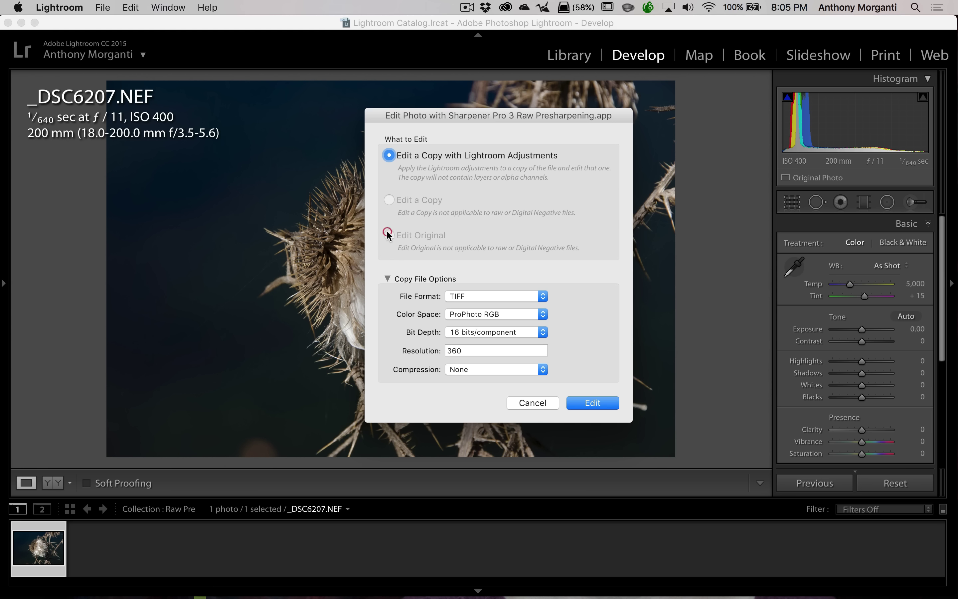
pyautogui.click(387, 230)
pyautogui.click(589, 403)
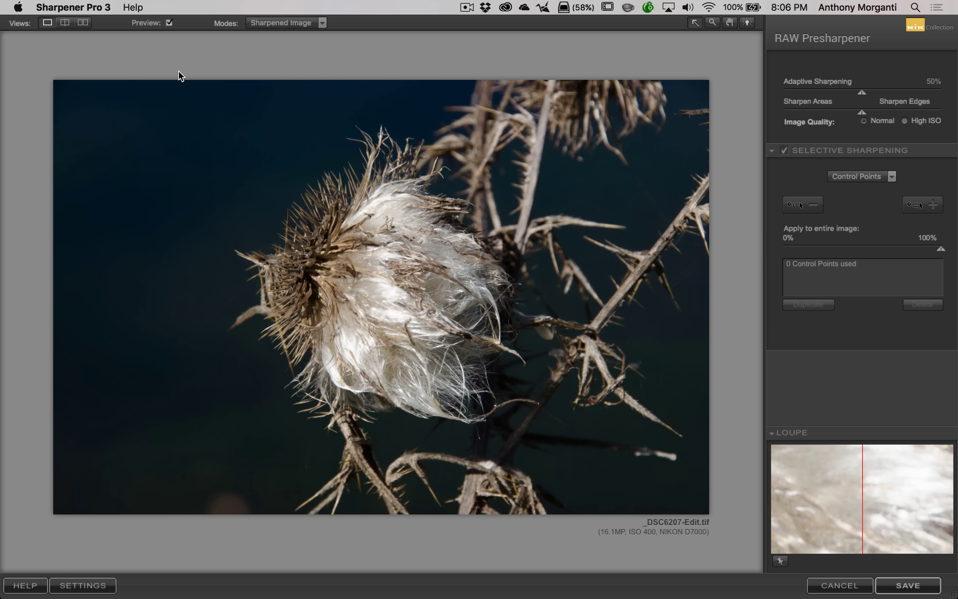
# Compare the original and sharpened photo in the split and side-by-side views, and with the preview switched off and on in the single-image view.
pyautogui.click(67, 24)
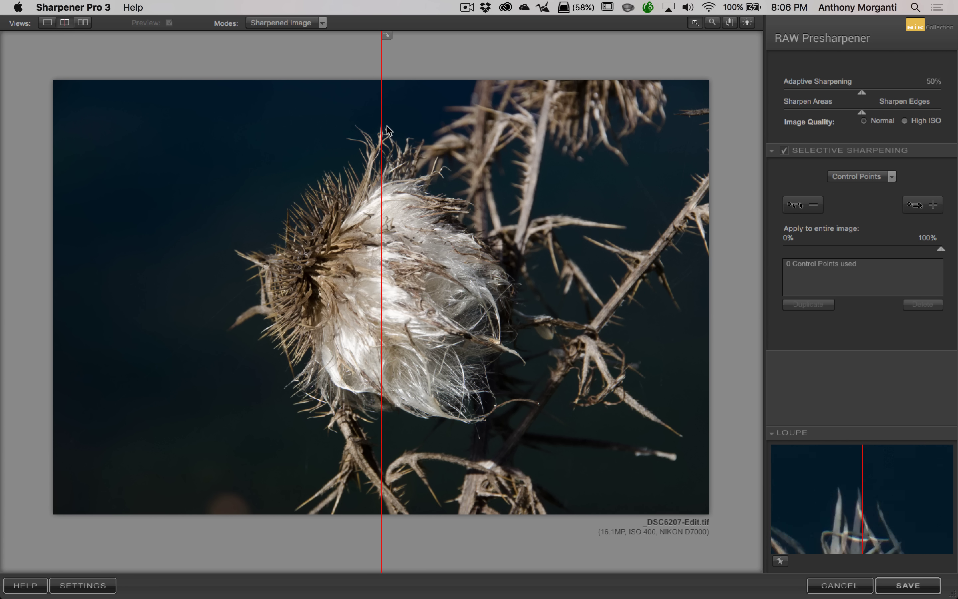
pyautogui.moveTo(382, 131)
pyautogui.mouseDown()
pyautogui.moveTo(325, 132)
pyautogui.moveTo(466, 133)
pyautogui.moveTo(386, 134)
pyautogui.mouseUp()
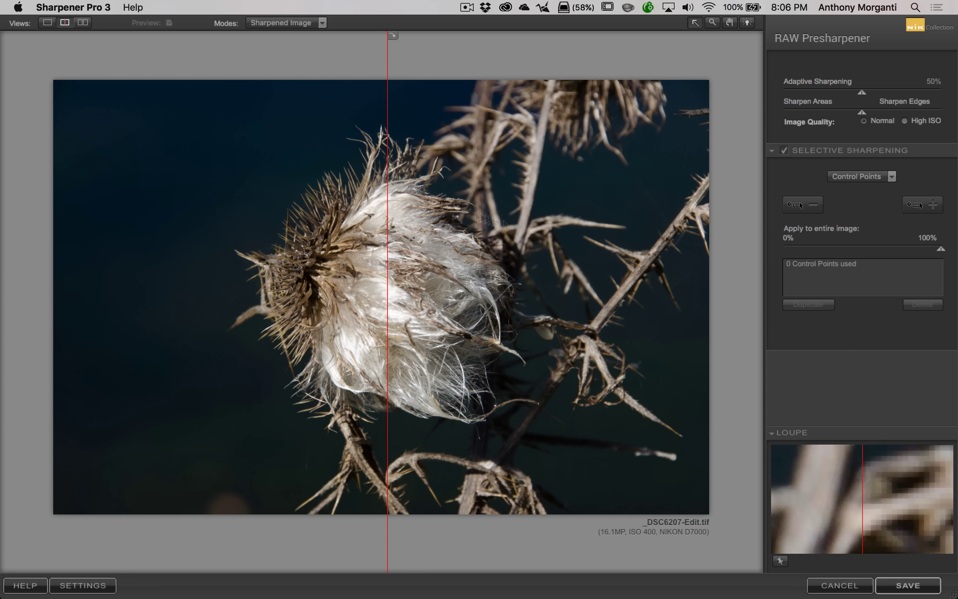
pyautogui.click(83, 23)
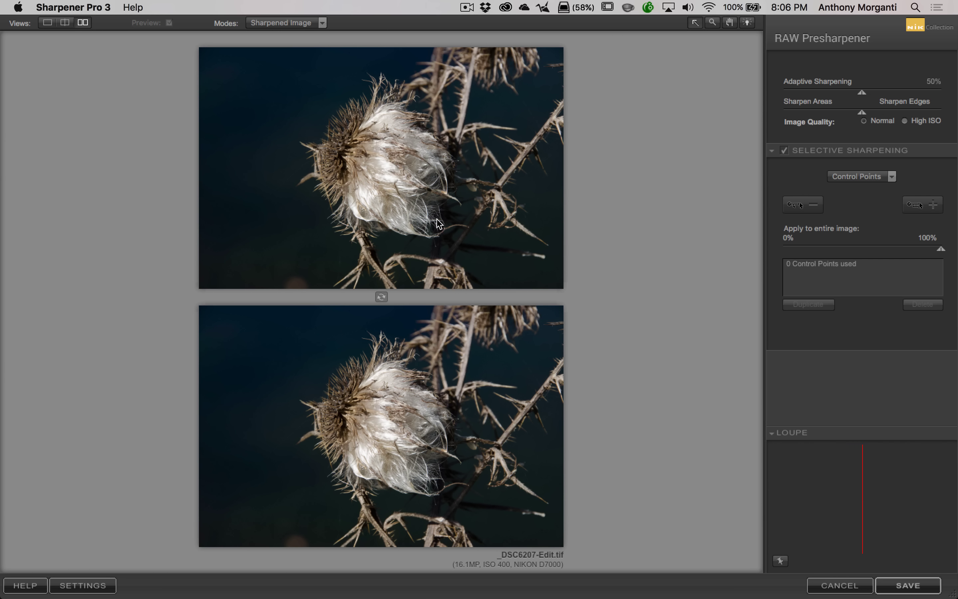
pyautogui.click(382, 297)
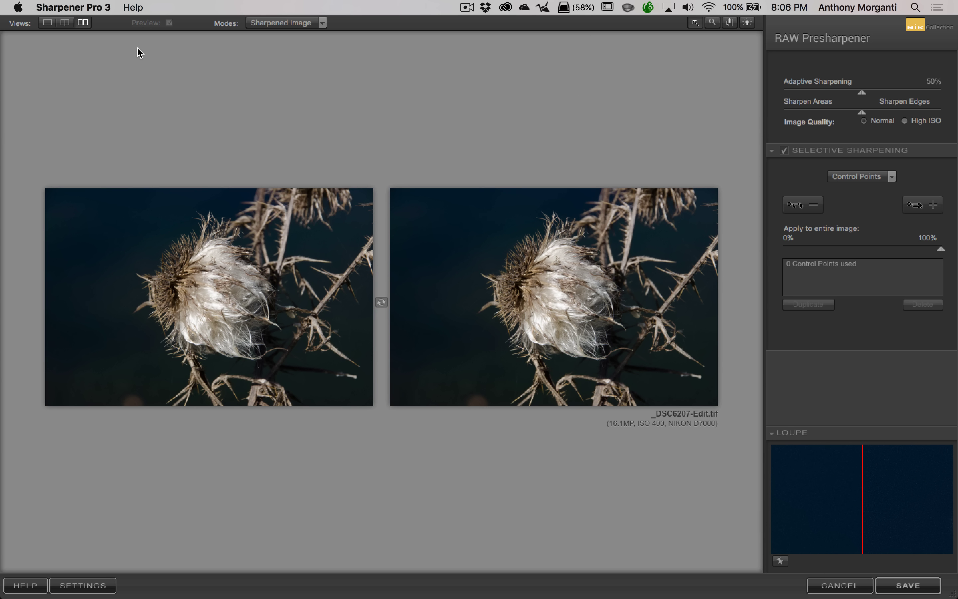
pyautogui.click(47, 23)
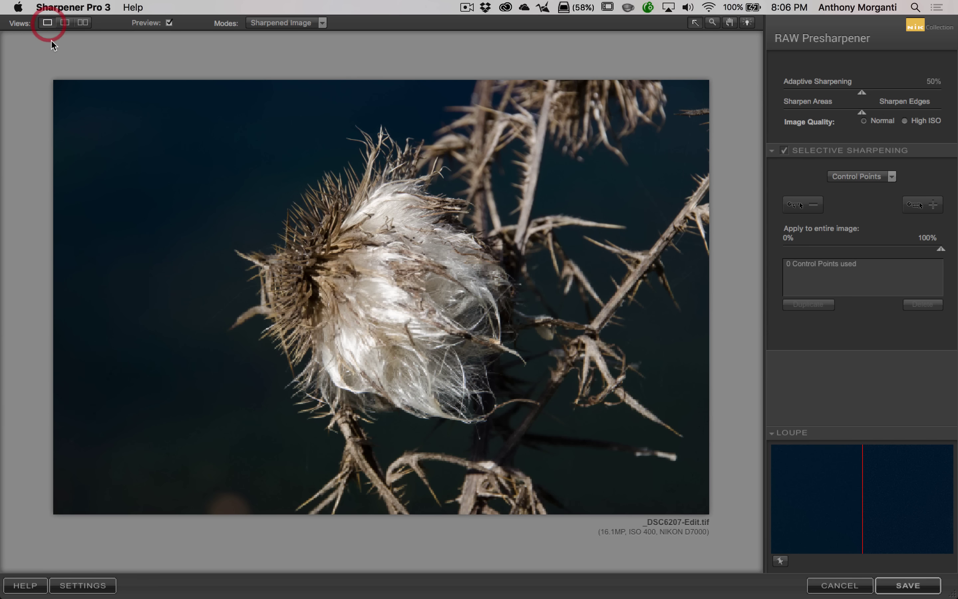
pyautogui.click(169, 23)
pyautogui.click(170, 23)
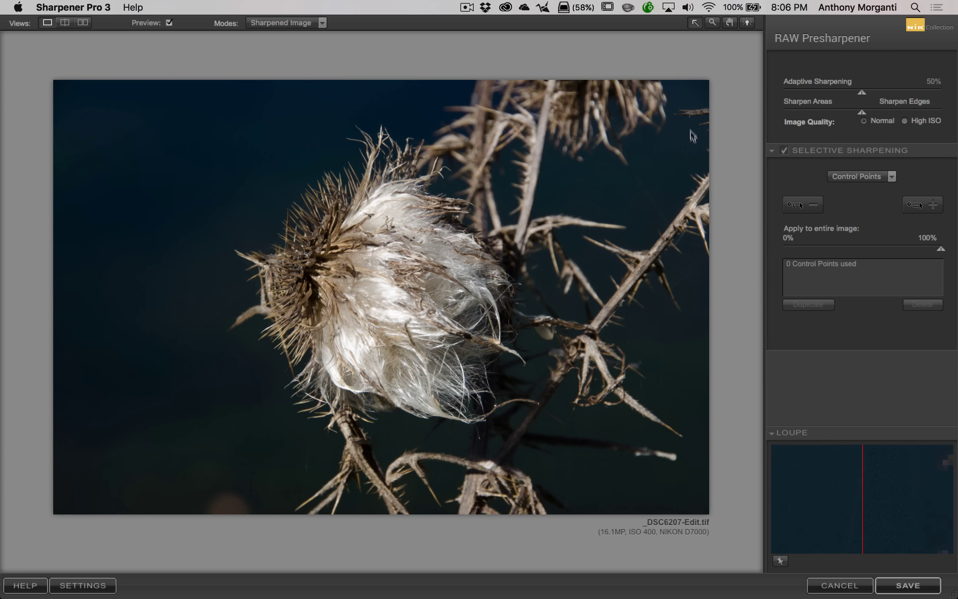
# Examine the blurred background stems at 100% with the Zoom tool, and bring the edge of the flower head into view with the Hand tool.
pyautogui.click(712, 23)
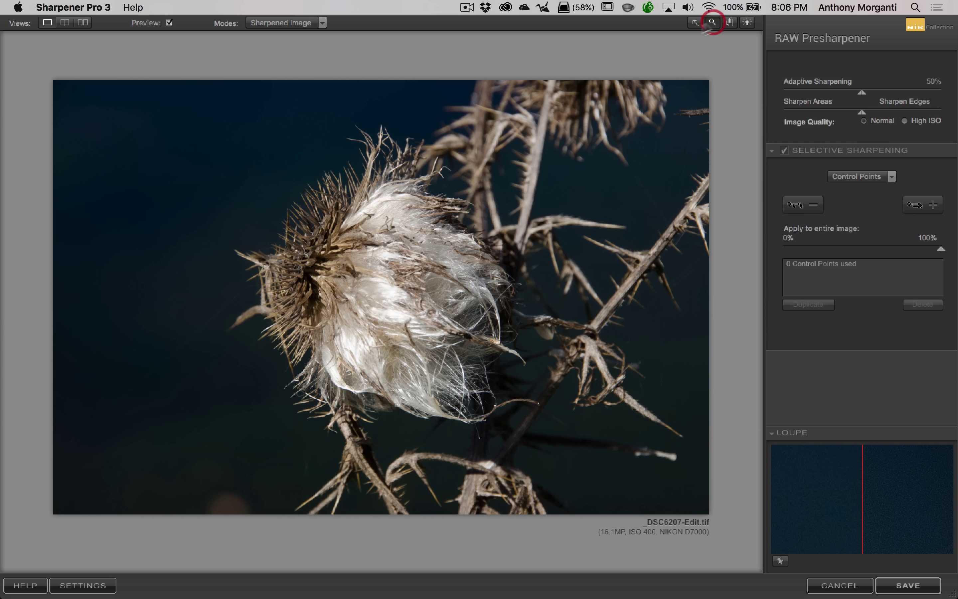
pyautogui.click(508, 181)
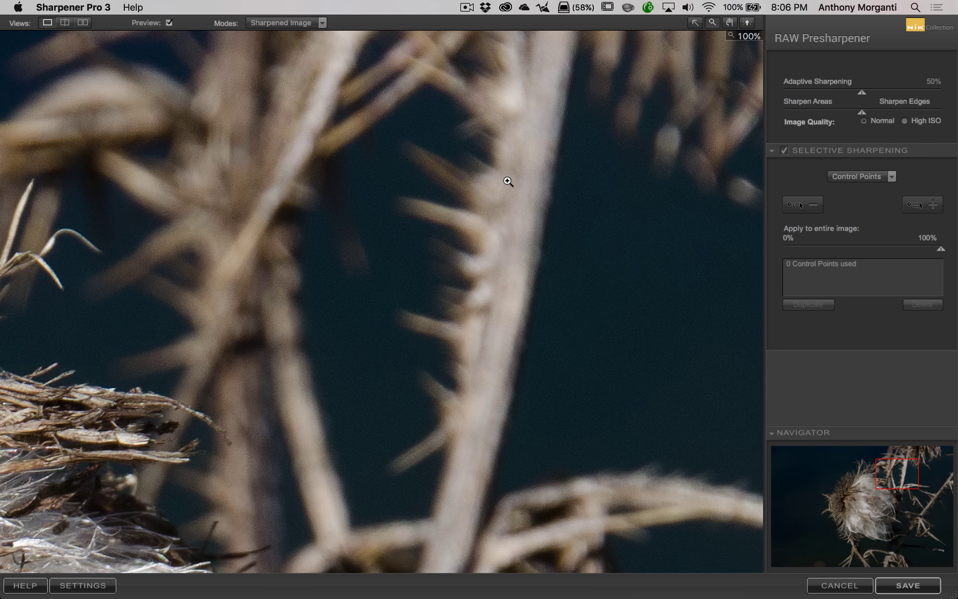
pyautogui.press('alt')
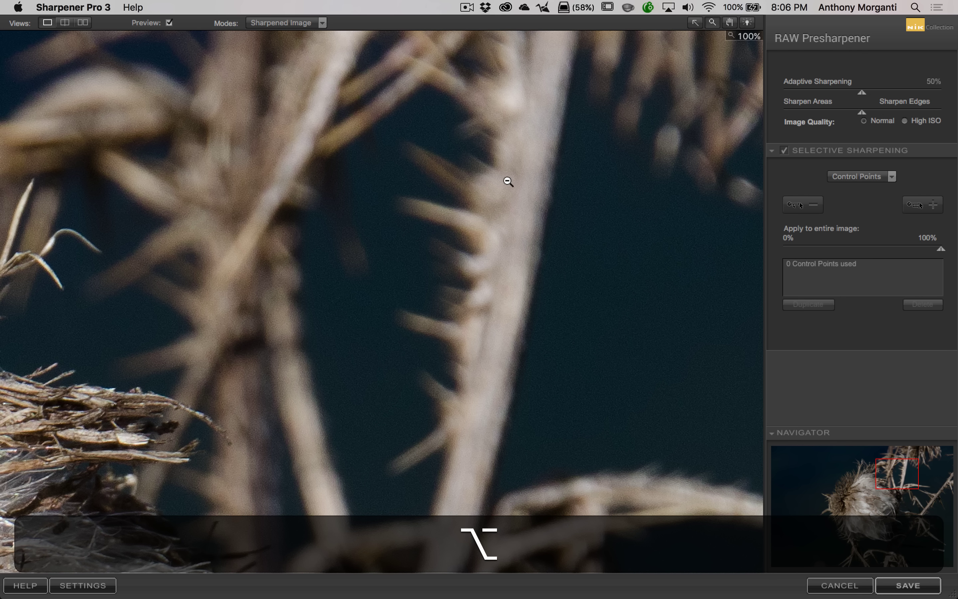
pyautogui.keyDown('alt'); pyautogui.click(508, 182); pyautogui.keyUp('alt')
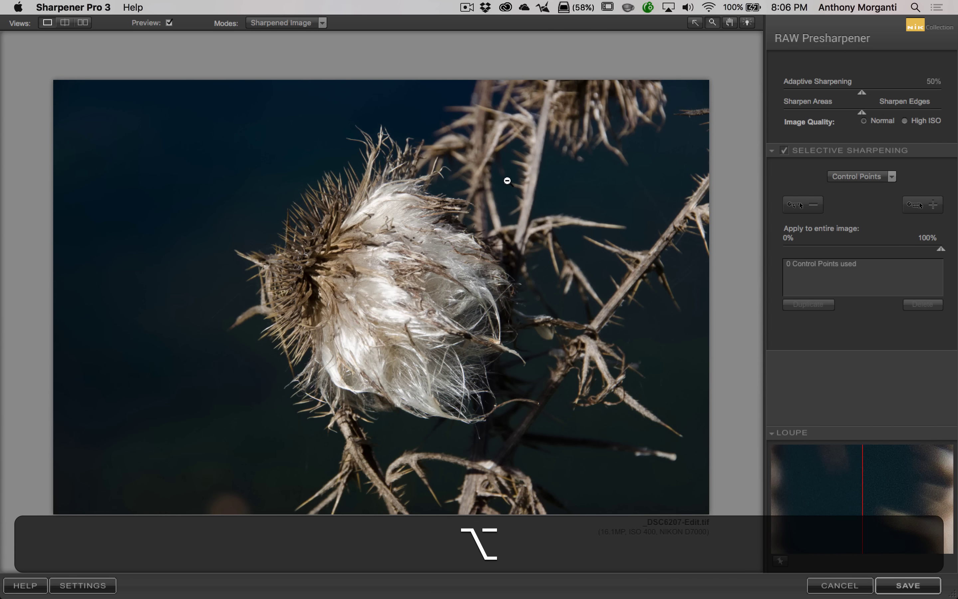
pyautogui.click(507, 181)
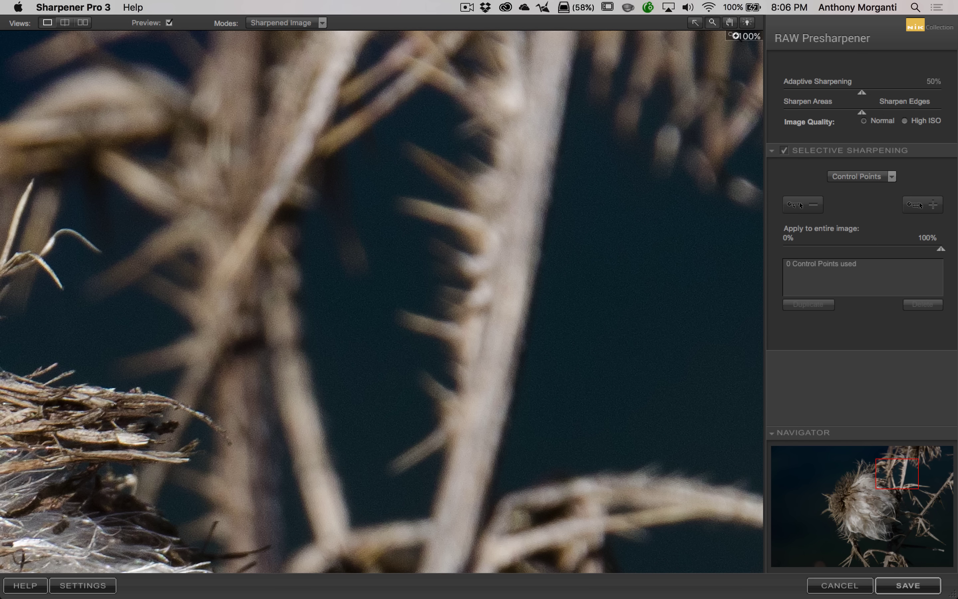
pyautogui.click(731, 23)
pyautogui.moveTo(391, 175); pyautogui.dragTo(542, 214)
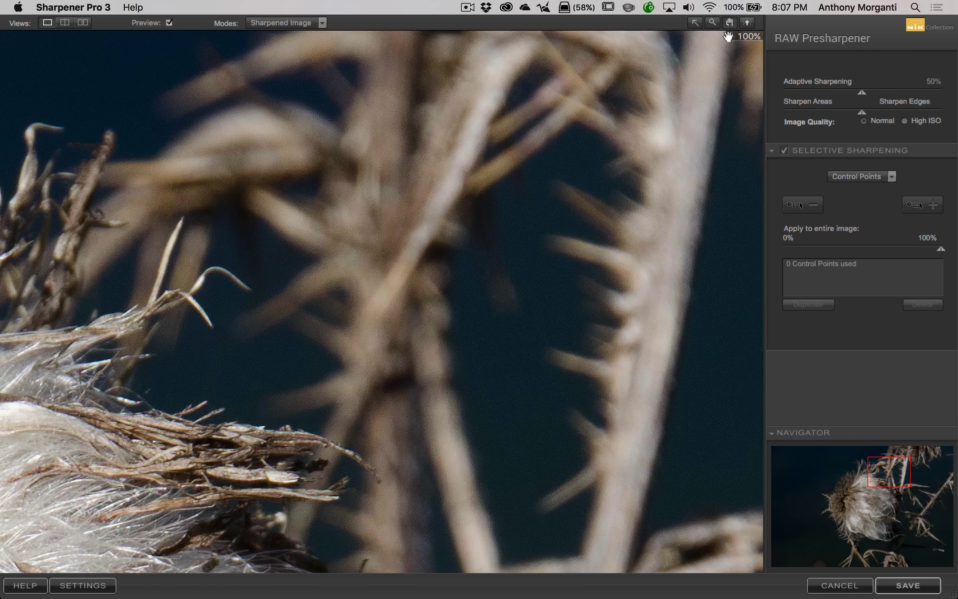
# Return to the selection tool, inspect the flower's white fibres at 100% and 300%, and fit the whole photo in view.
pyautogui.click(695, 23)
pyautogui.click(695, 23)
pyautogui.press('super+minus')
pyautogui.press('super+equal')
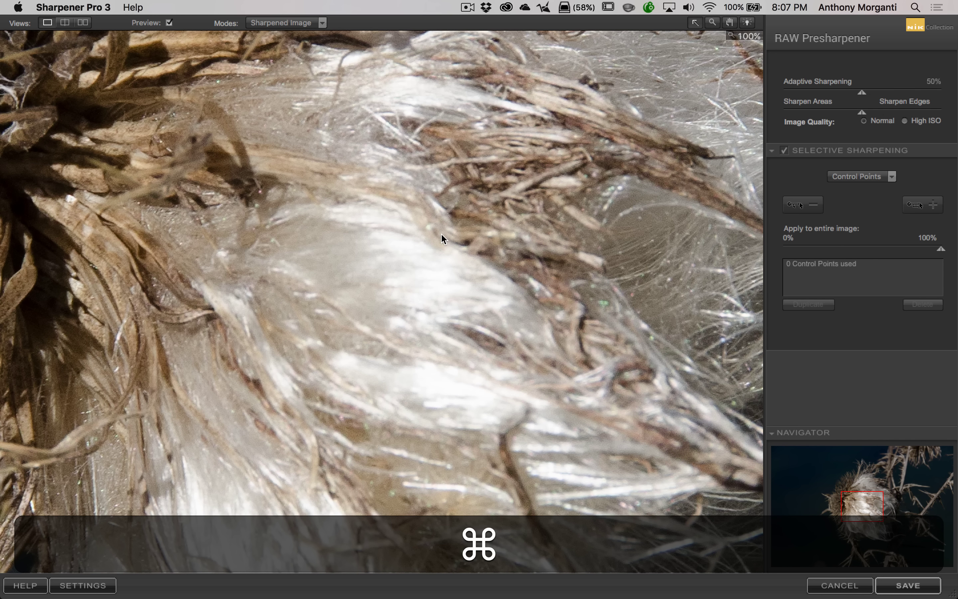
pyautogui.press('super+equal')
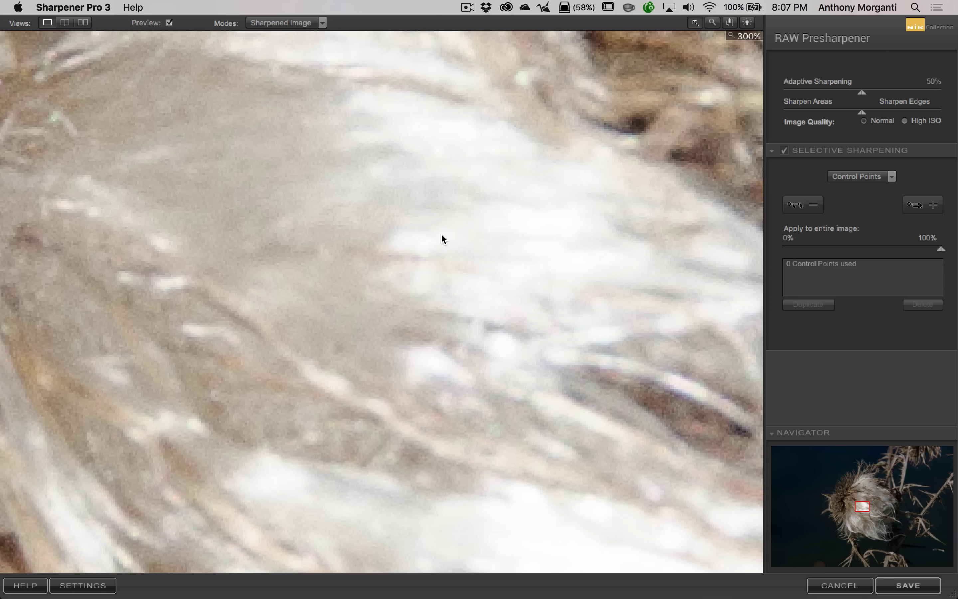
pyautogui.press('super')
pyautogui.press('super+0')
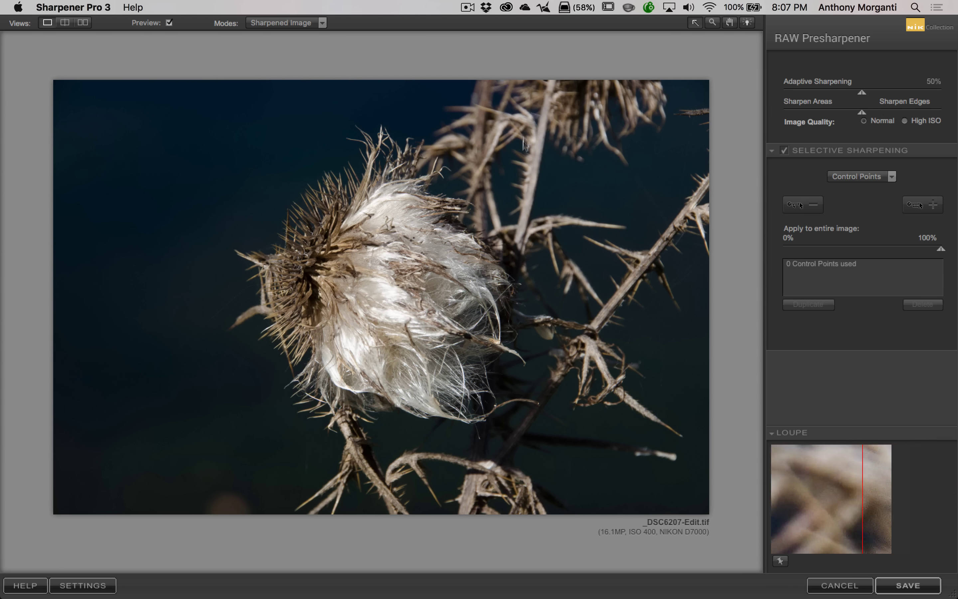
# Inspect the spiky base of the thistle at 100%, and return to the full-image view.
pyautogui.press('super+equal')
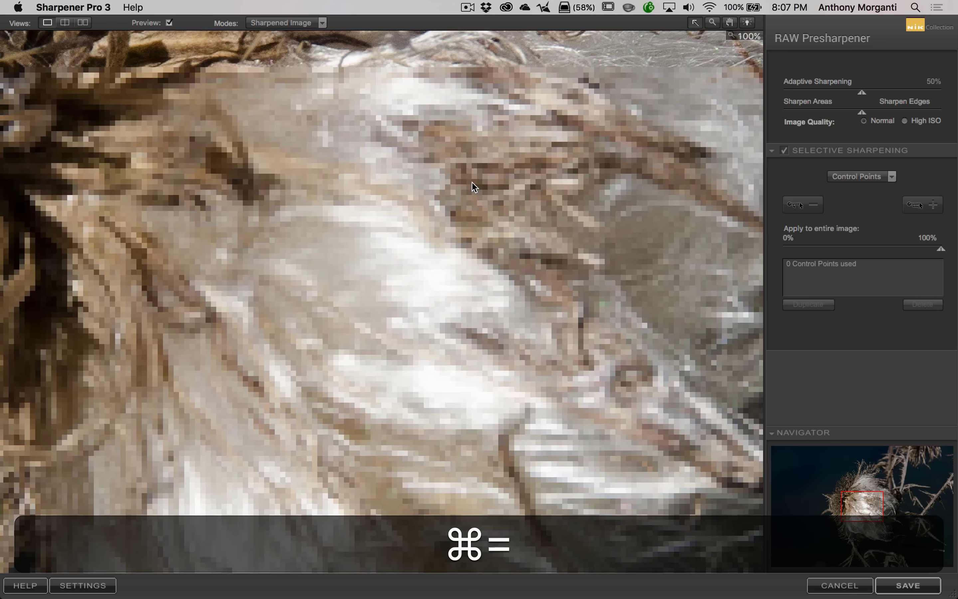
pyautogui.press('space')
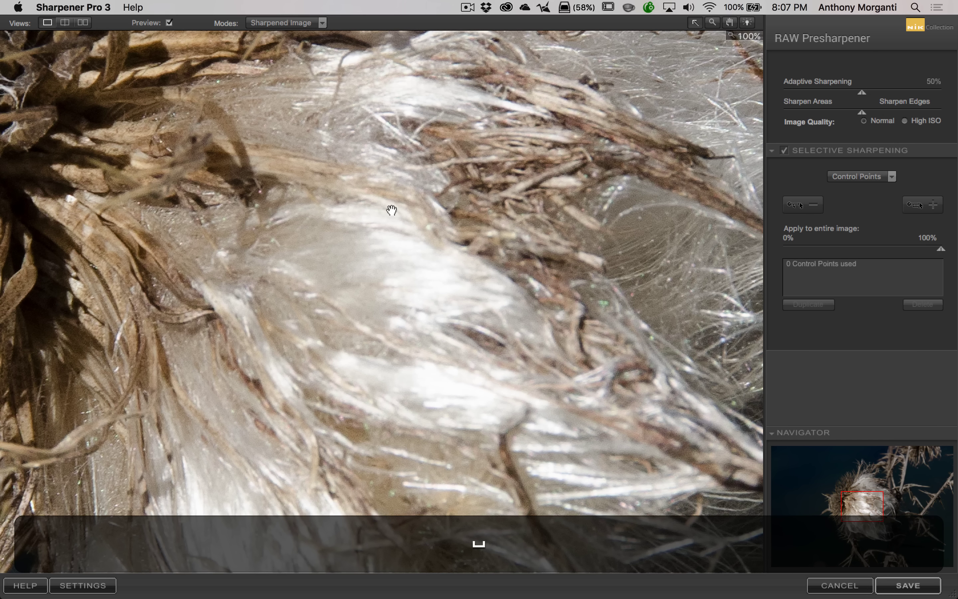
pyautogui.moveTo(369, 191); pyautogui.dragTo(599, 220)
pyautogui.moveTo(300, 119); pyautogui.dragTo(450, 210)
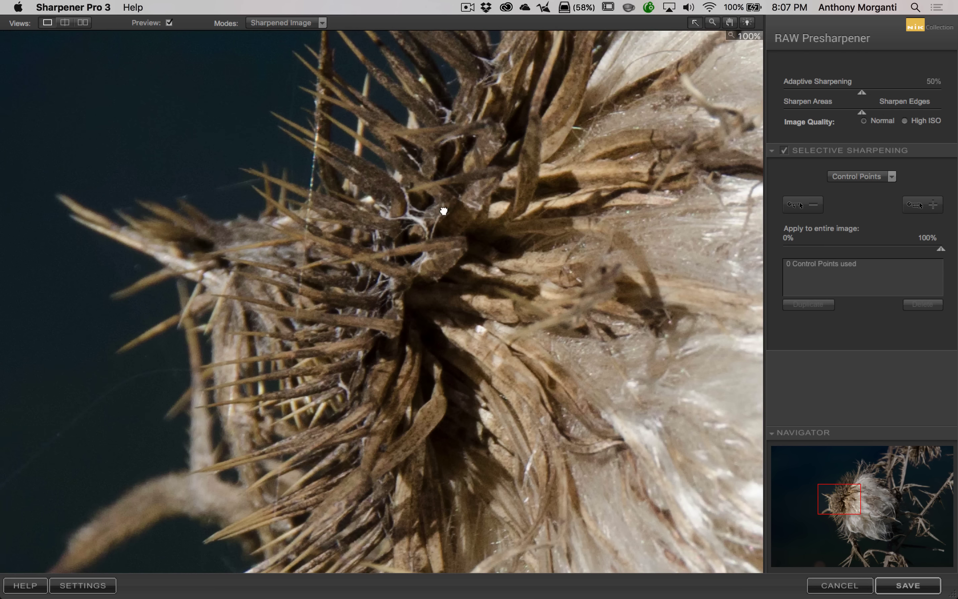
pyautogui.moveTo(306, 175); pyautogui.dragTo(340, 201)
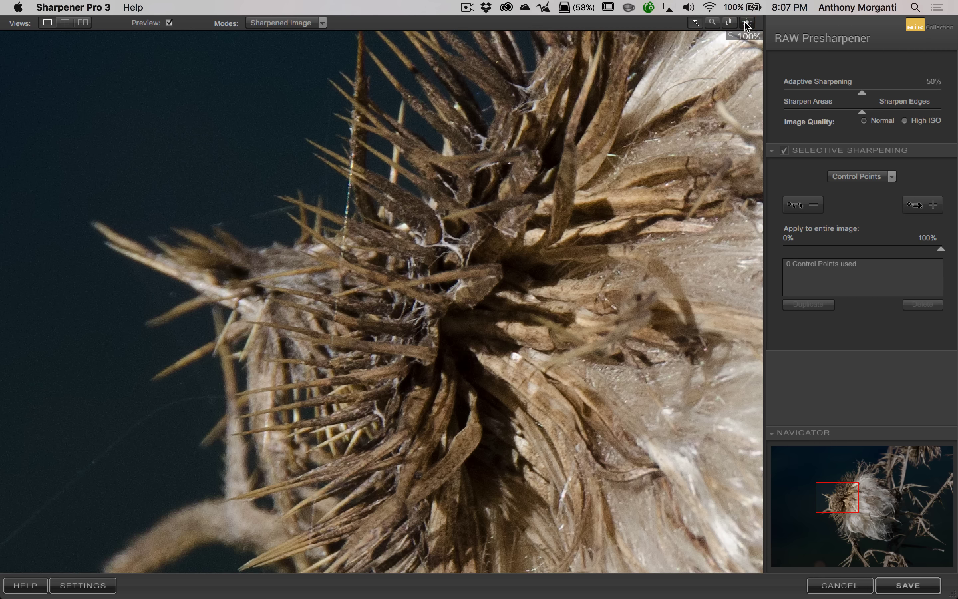
pyautogui.press('super+0')
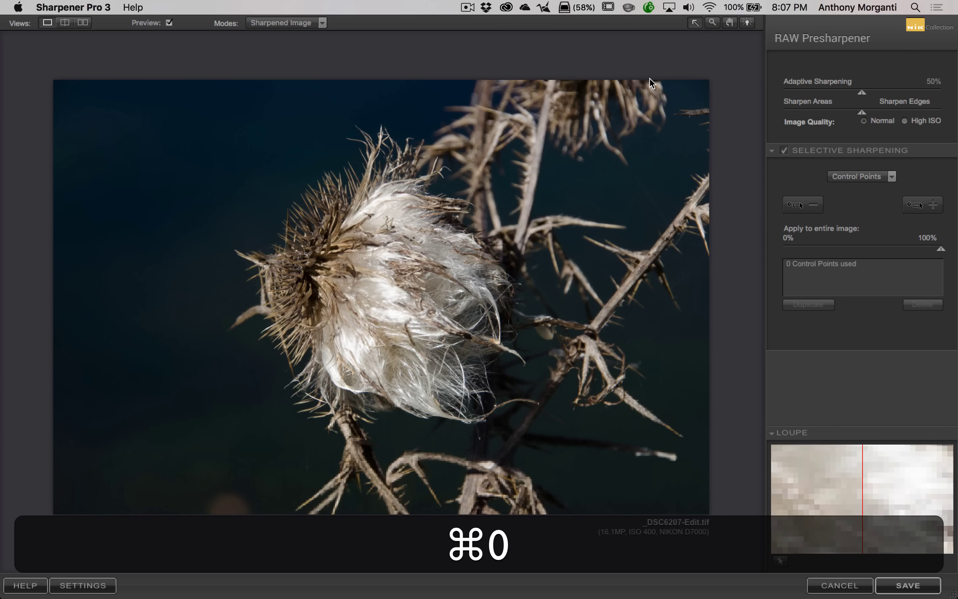
# Cycle the background colour around the preview image to light grey.
pyautogui.click(748, 24)
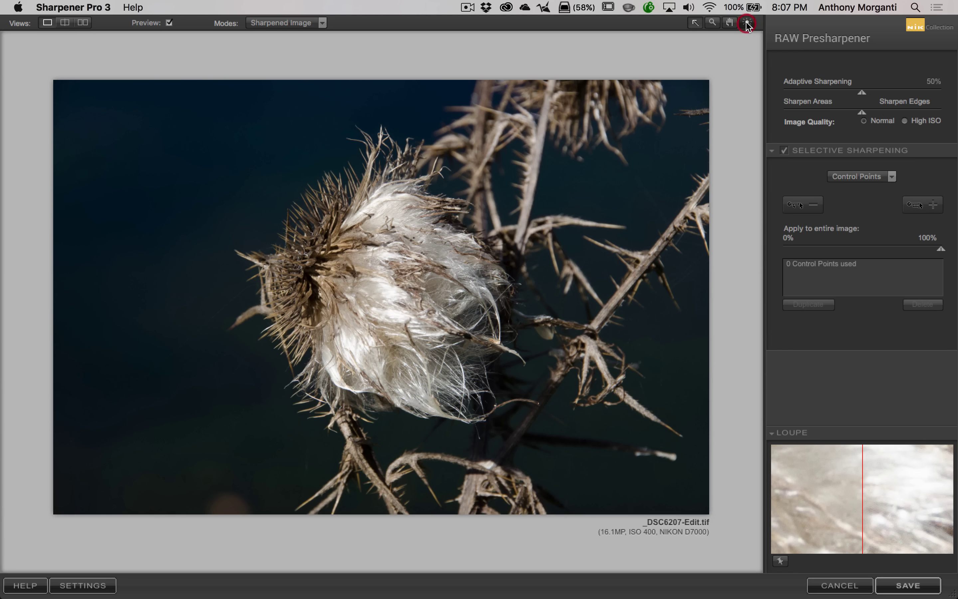
pyautogui.click(748, 23)
pyautogui.click(747, 23)
pyautogui.click(748, 24)
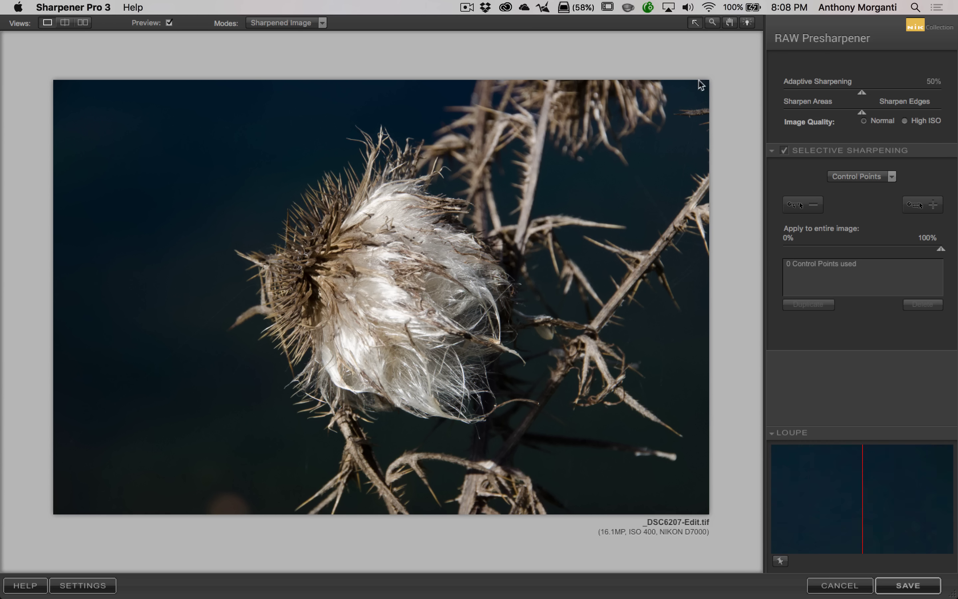
# Set Adaptive Sharpening to 100% while viewing the thistle's spiky base at 100%, and compare the preview off and on.
pyautogui.press('super')
pyautogui.press('super+equal')
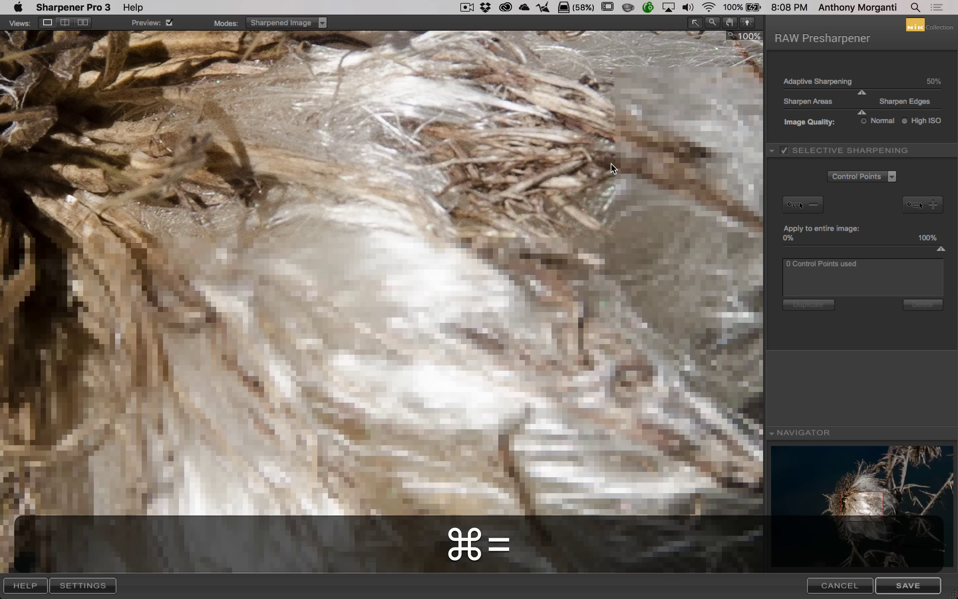
pyautogui.press('space')
pyautogui.moveTo(611, 164); pyautogui.dragTo(643, 176)
pyautogui.moveTo(406, 190); pyautogui.dragTo(617, 274)
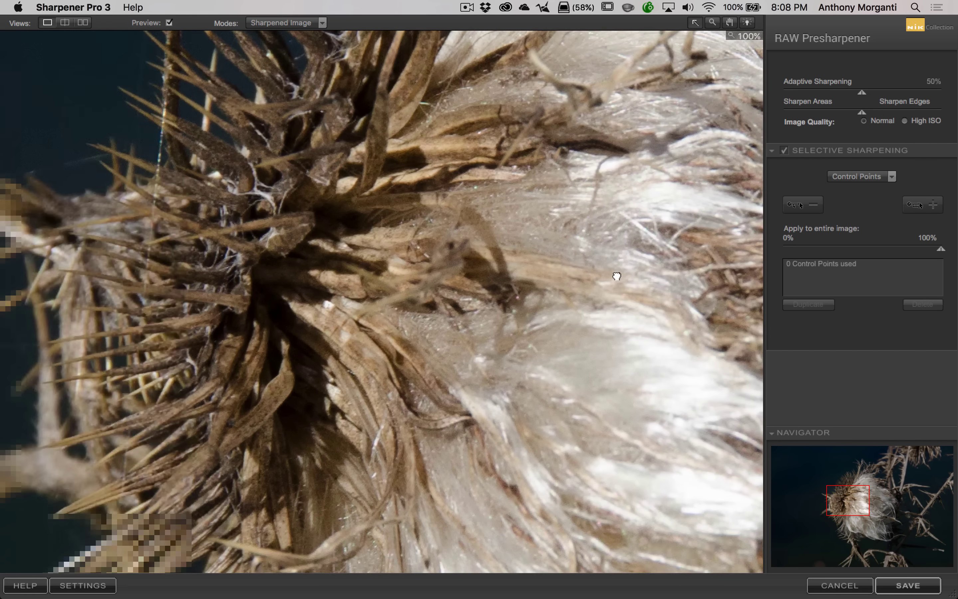
pyautogui.moveTo(348, 225); pyautogui.dragTo(513, 314)
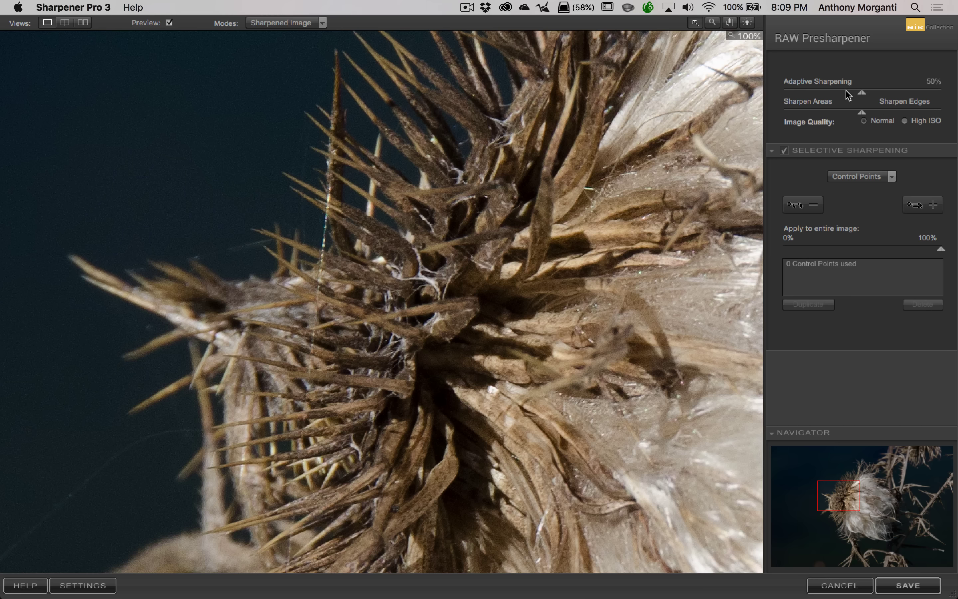
pyautogui.moveTo(862, 91); pyautogui.dragTo(942, 92)
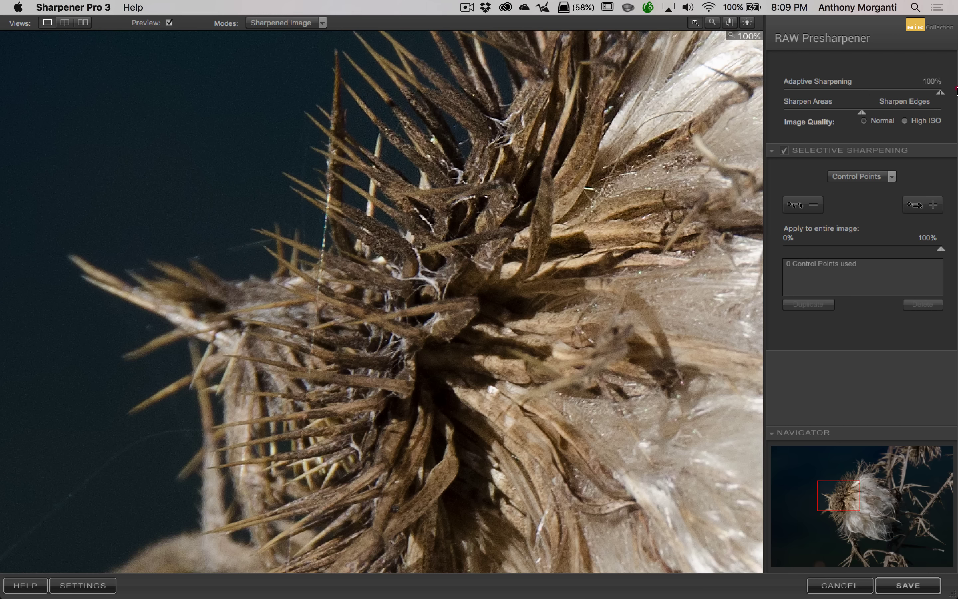
pyautogui.click(169, 23)
pyautogui.click(169, 23)
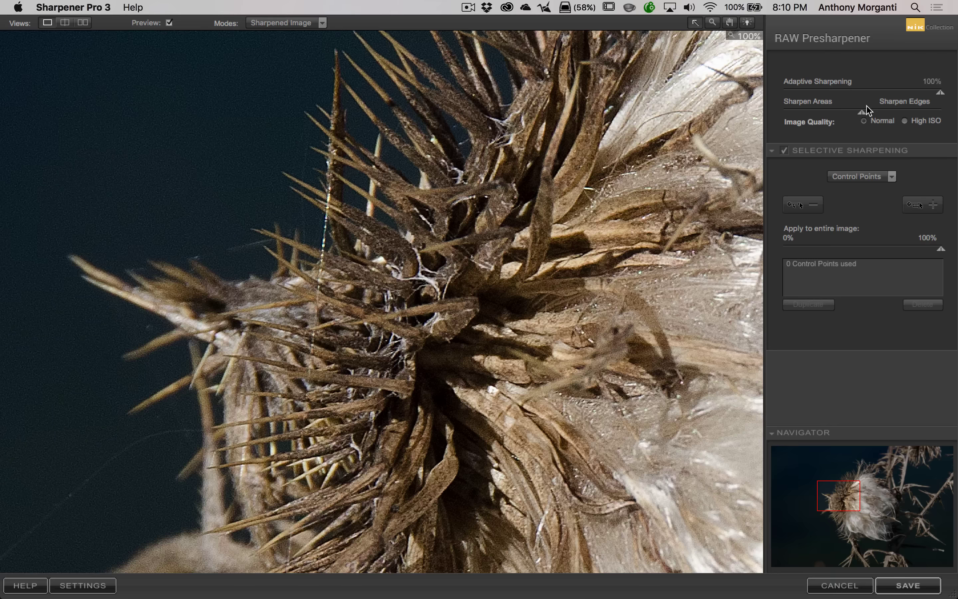
# Shift the sharpening balance fully toward Sharpen Areas.
pyautogui.moveTo(864, 115); pyautogui.dragTo(768, 117)
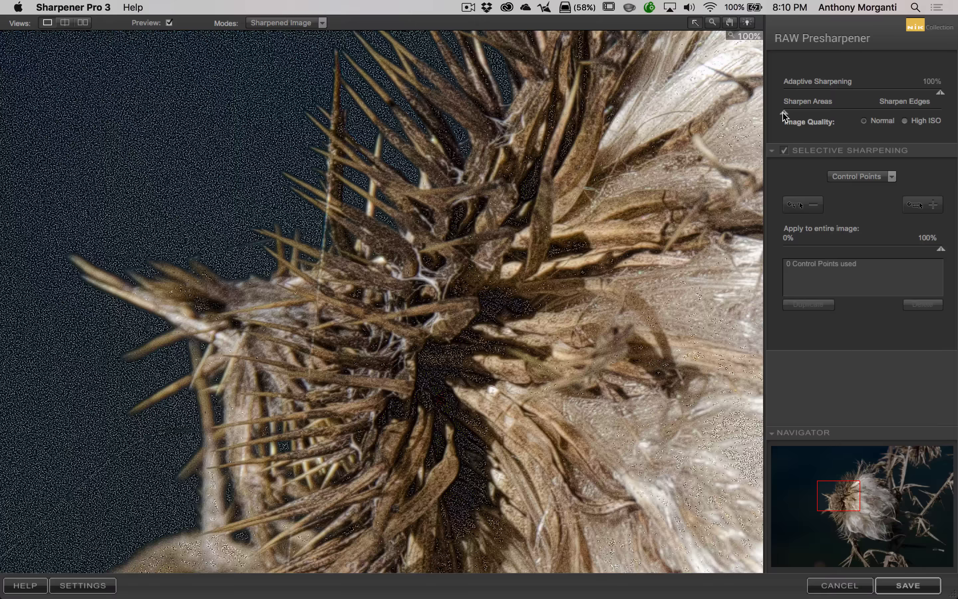
# Shift the sharpening balance fully toward Sharpen Edges, and reset it to the midpoint along with Adaptive Sharpening to 50%.
pyautogui.moveTo(784, 113); pyautogui.dragTo(941, 114)
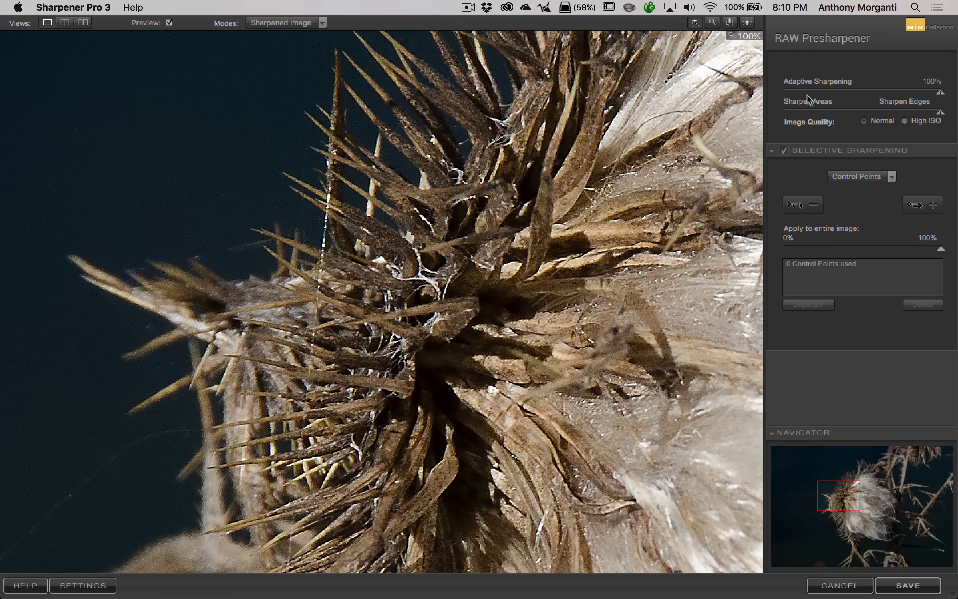
pyautogui.doubleClick(941, 94)
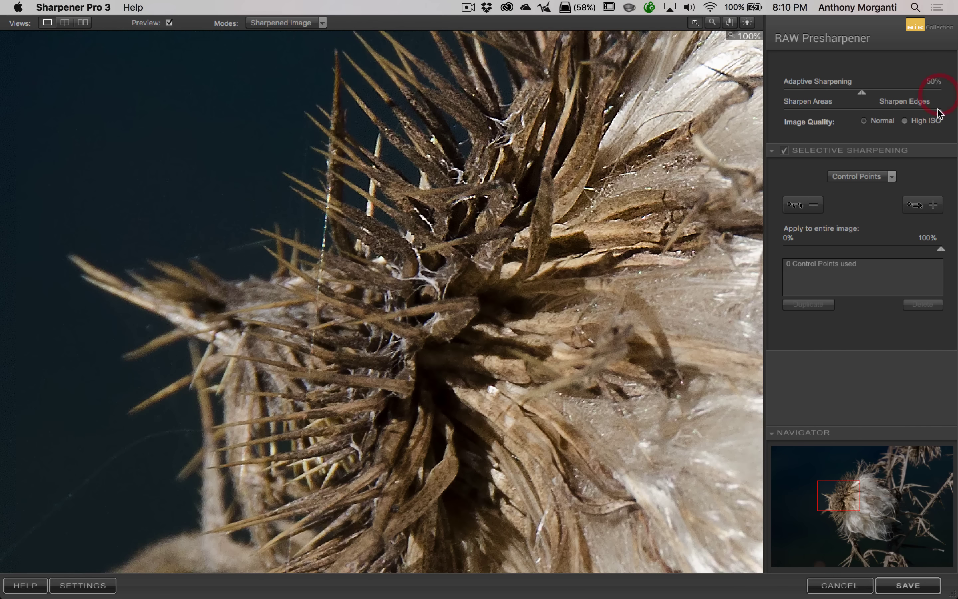
pyautogui.doubleClick(938, 113)
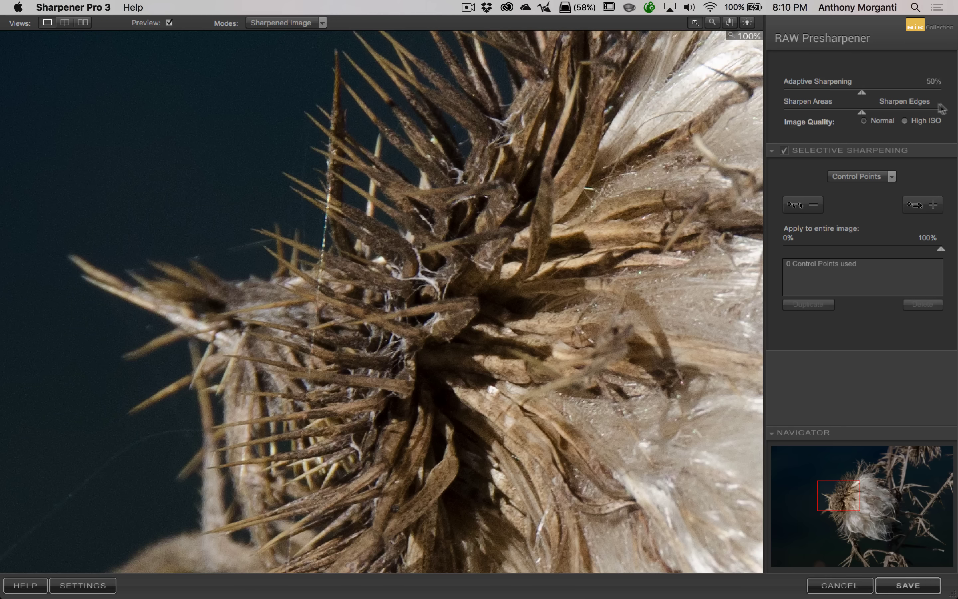
# With Adaptive Sharpening at 100%, fine-tune the sharpening balance to about two thirds of the way toward Sharpen Edges.
pyautogui.moveTo(862, 91); pyautogui.dragTo(941, 92)
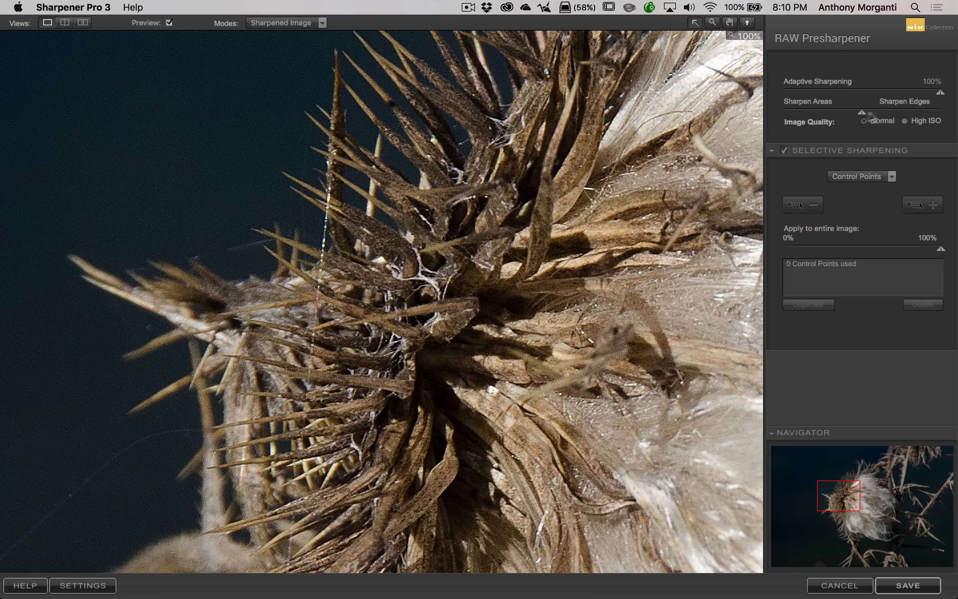
pyautogui.moveTo(864, 112); pyautogui.dragTo(830, 119)
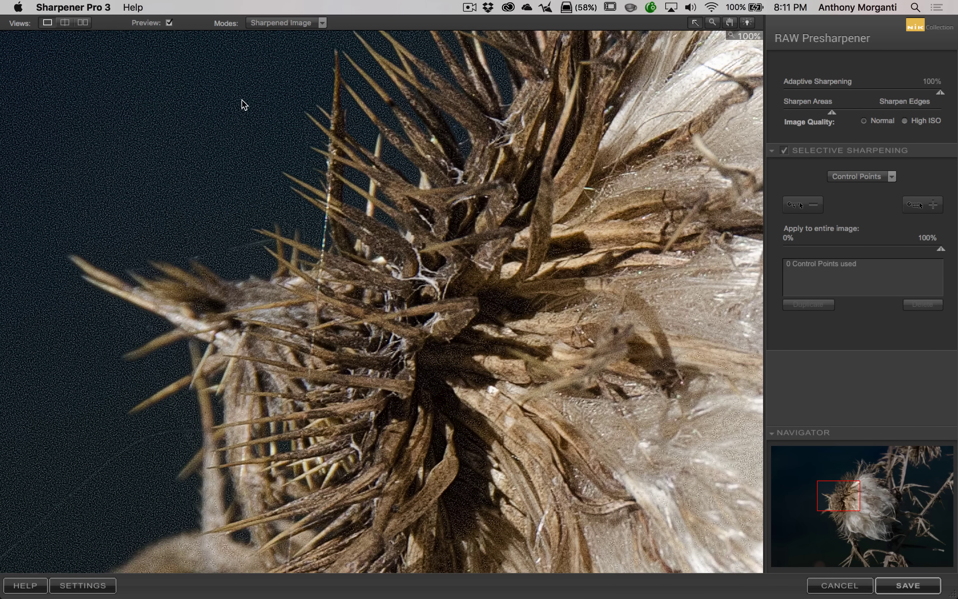
pyautogui.click(853, 113)
pyautogui.click(866, 114)
pyautogui.click(877, 110)
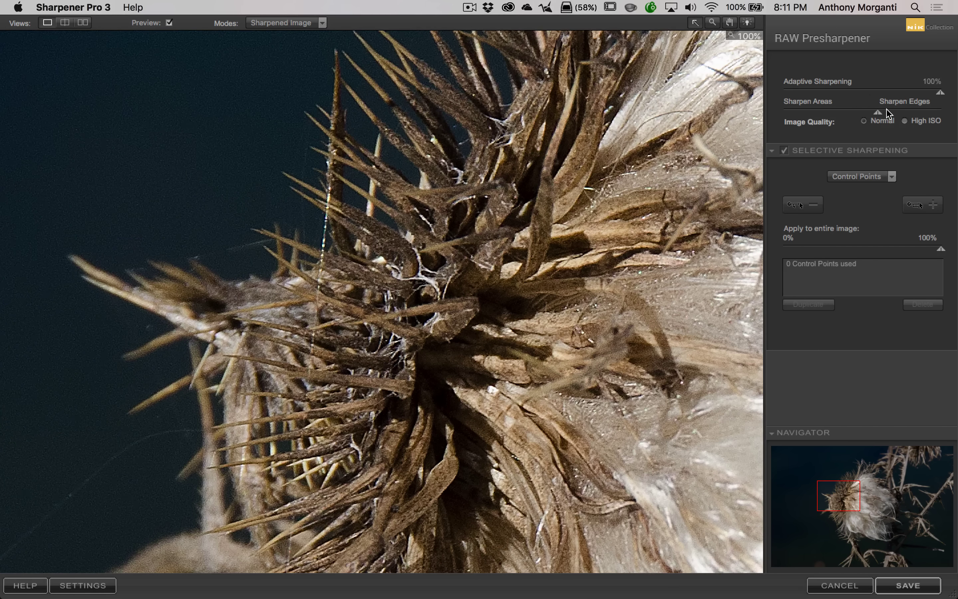
pyautogui.click(887, 110)
pyautogui.click(889, 111)
pyautogui.click(886, 111)
pyautogui.click(885, 112)
pyautogui.moveTo(885, 113); pyautogui.dragTo(887, 112)
# Set Adaptive Sharpening to 77%, and compare the thistle's spiky base at 100% with the preview off and on.
pyautogui.moveTo(942, 93); pyautogui.dragTo(921, 94)
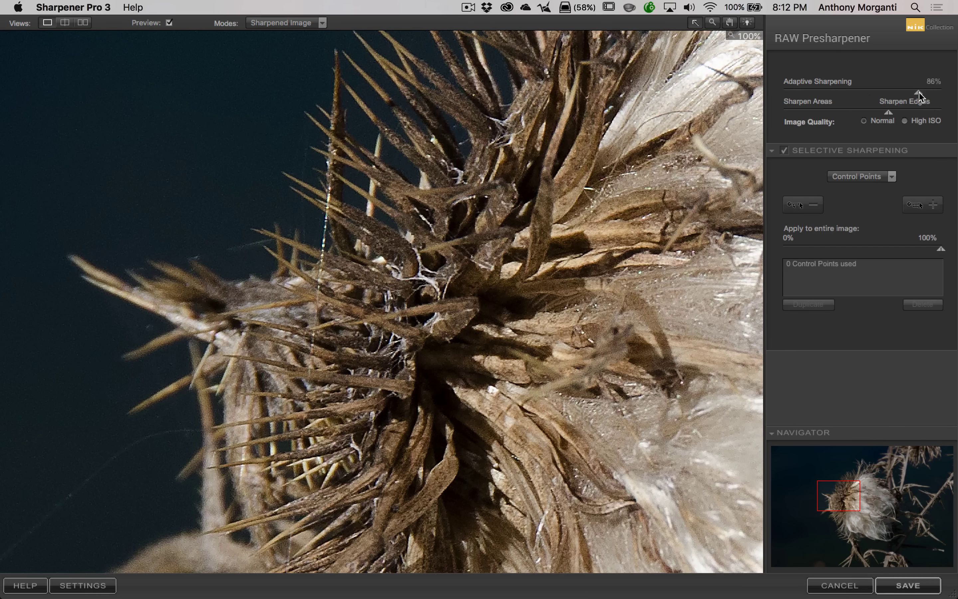
pyautogui.moveTo(919, 92); pyautogui.dragTo(904, 91)
pyautogui.press('super+0')
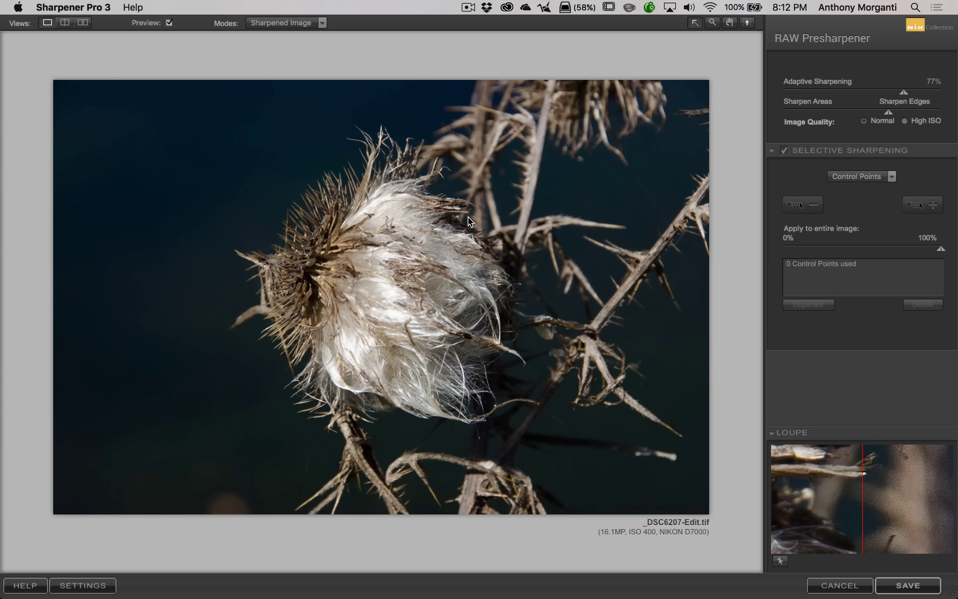
pyautogui.press('super+equal')
pyautogui.press('space')
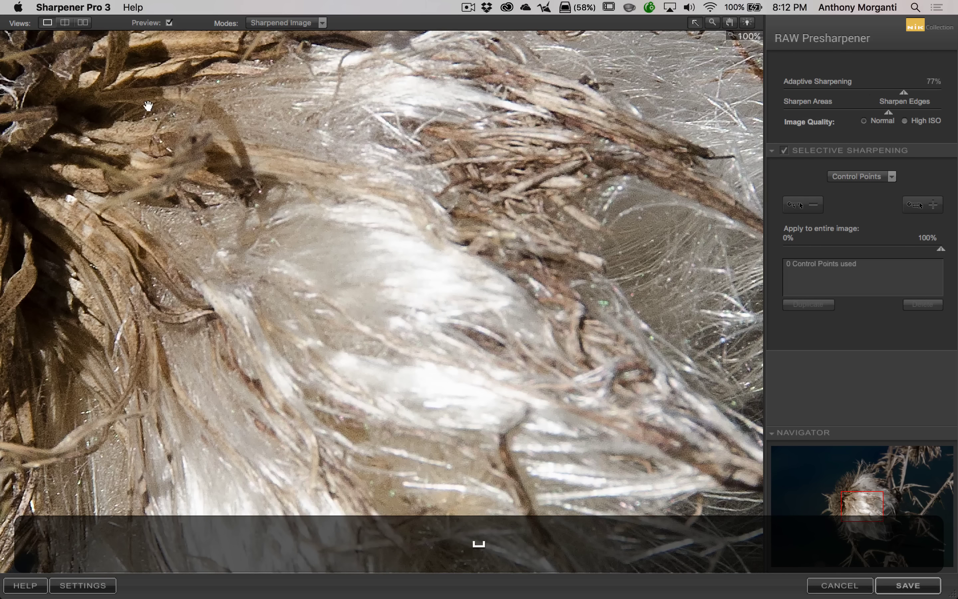
pyautogui.moveTo(146, 102); pyautogui.dragTo(531, 282)
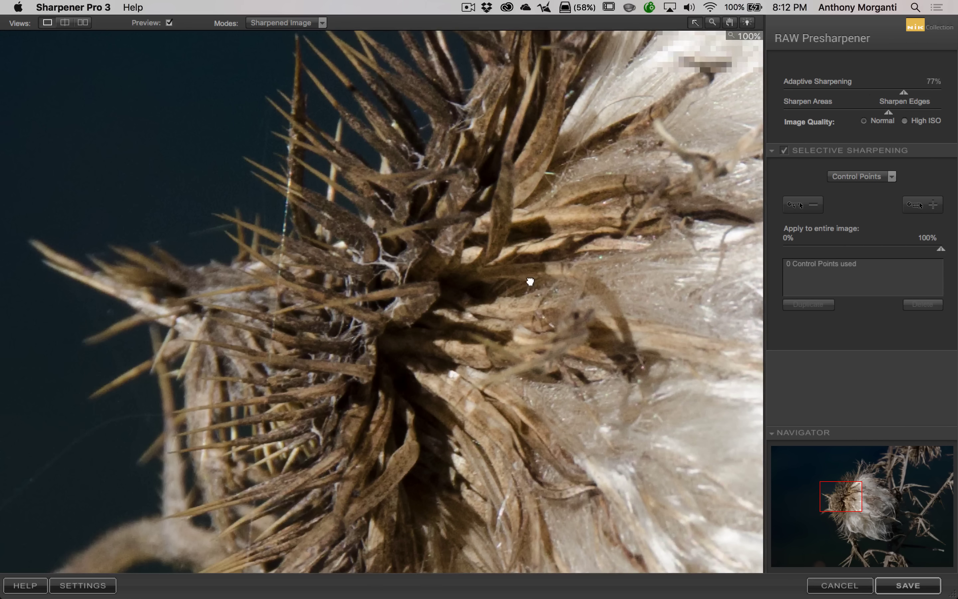
pyautogui.click(169, 24)
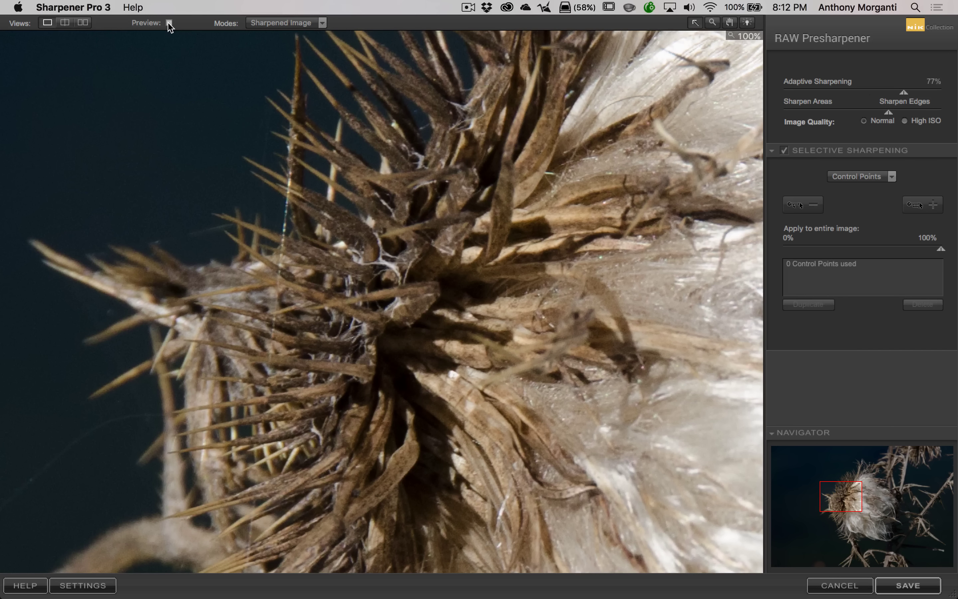
pyautogui.click(169, 24)
pyautogui.click(169, 23)
pyautogui.click(169, 23)
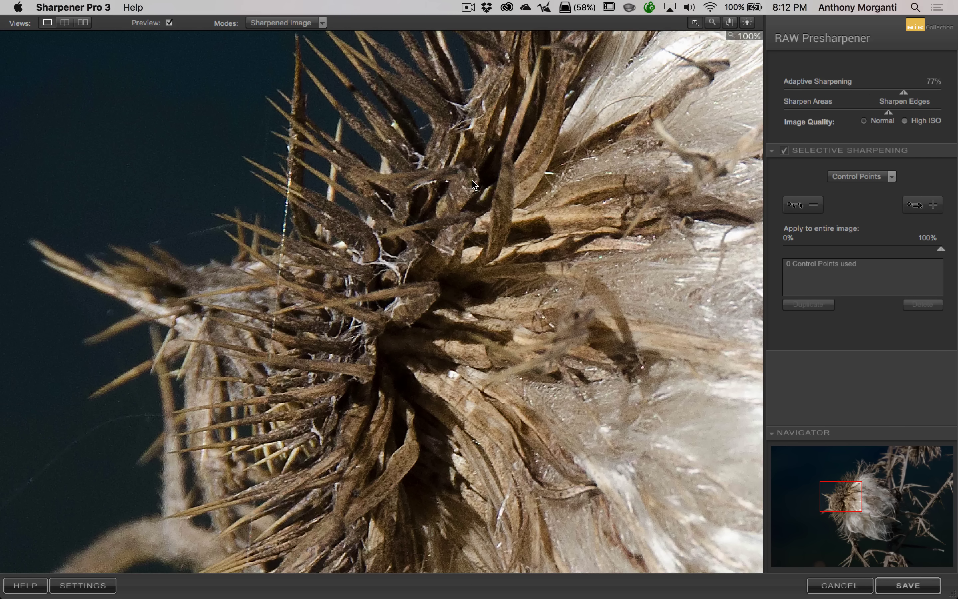
# Add a plus control point on the dark background beside the thistle's spiky base, working in the full-image view.
pyautogui.press('super')
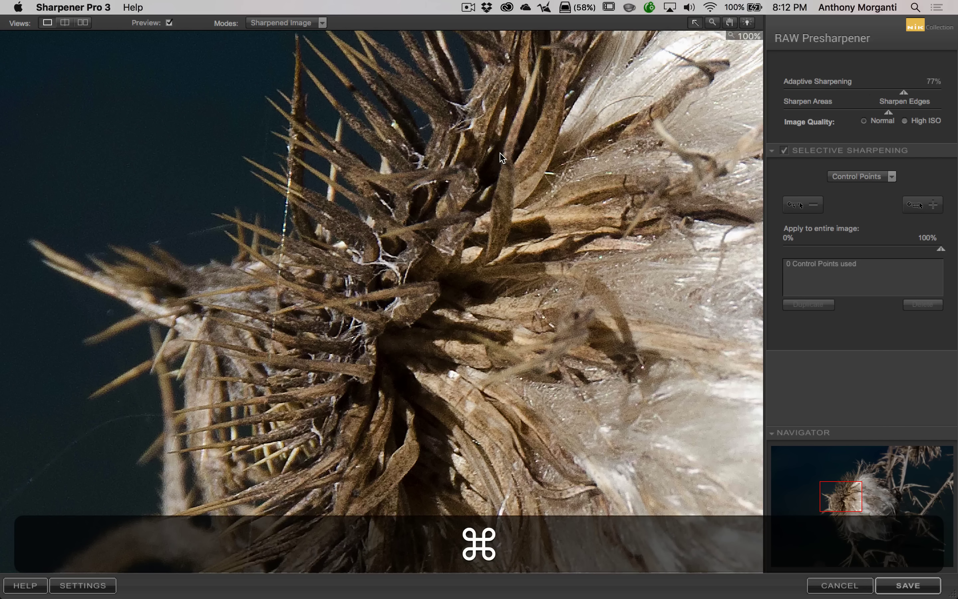
pyautogui.press('super+0')
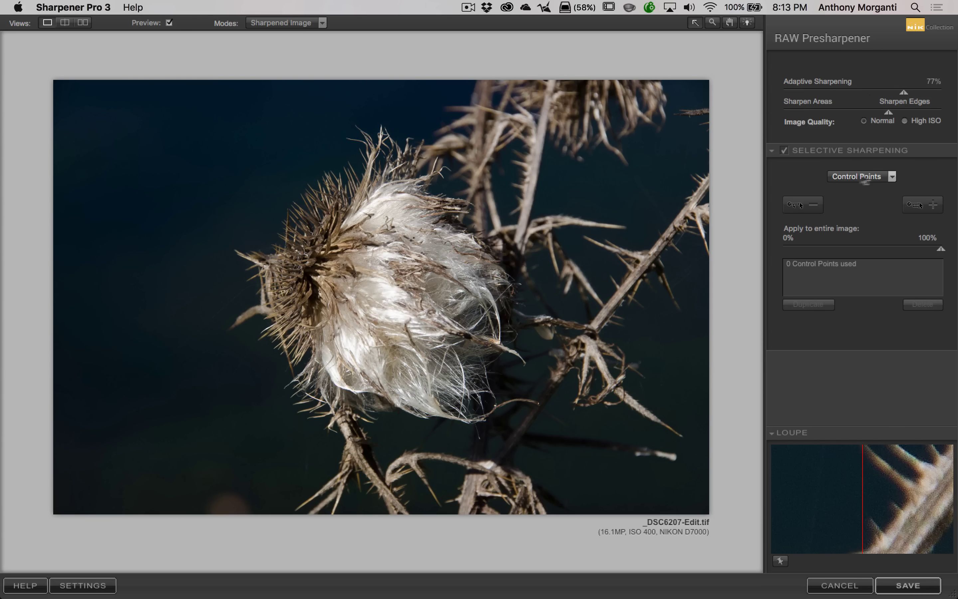
pyautogui.click(891, 175)
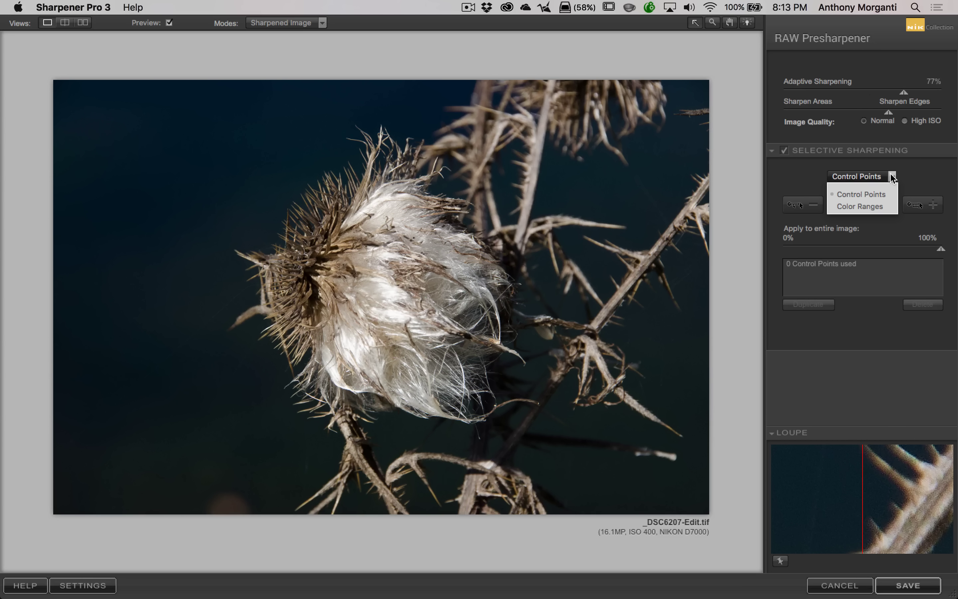
pyautogui.click(892, 177)
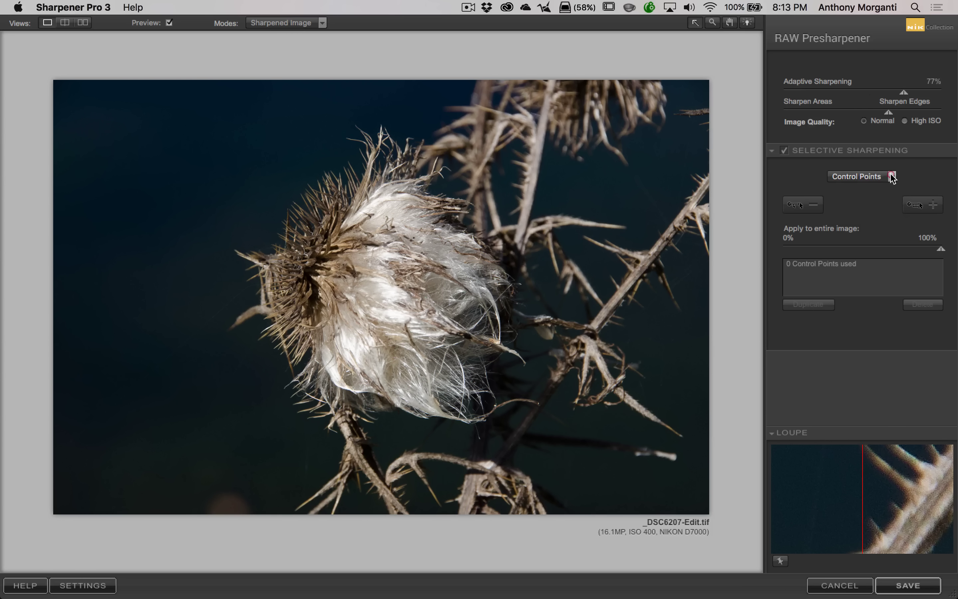
pyautogui.click(933, 206)
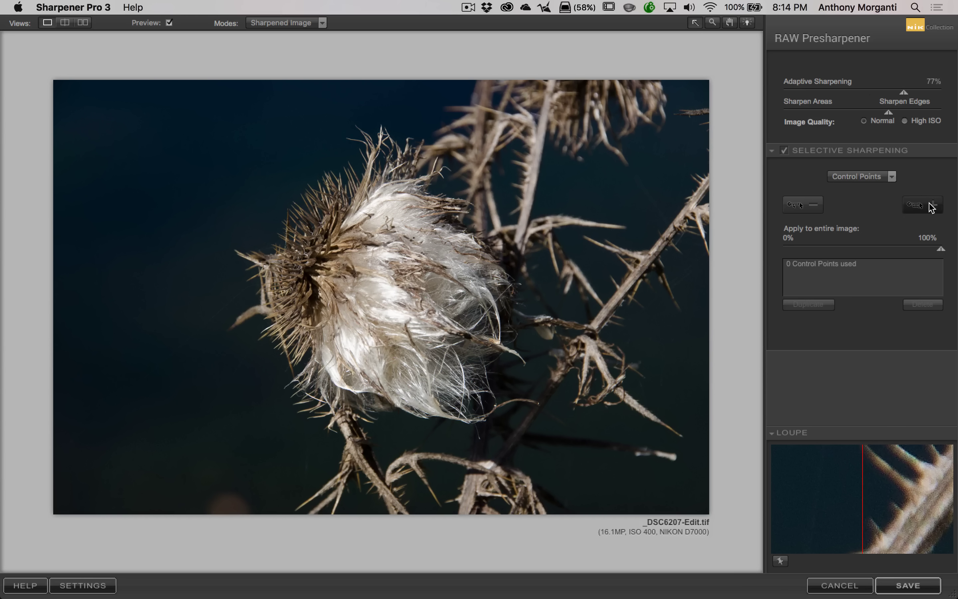
pyautogui.click(935, 205)
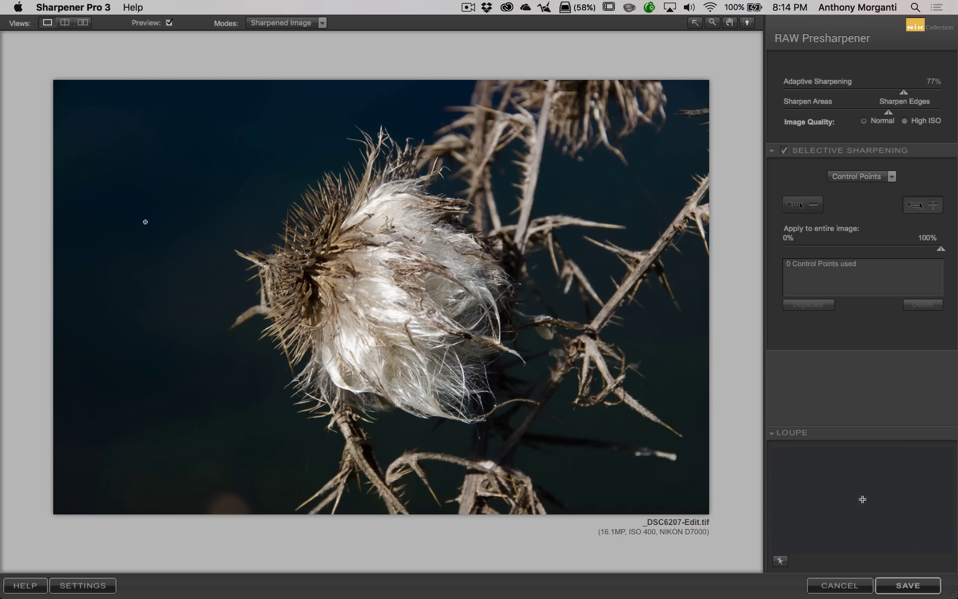
pyautogui.click(135, 276)
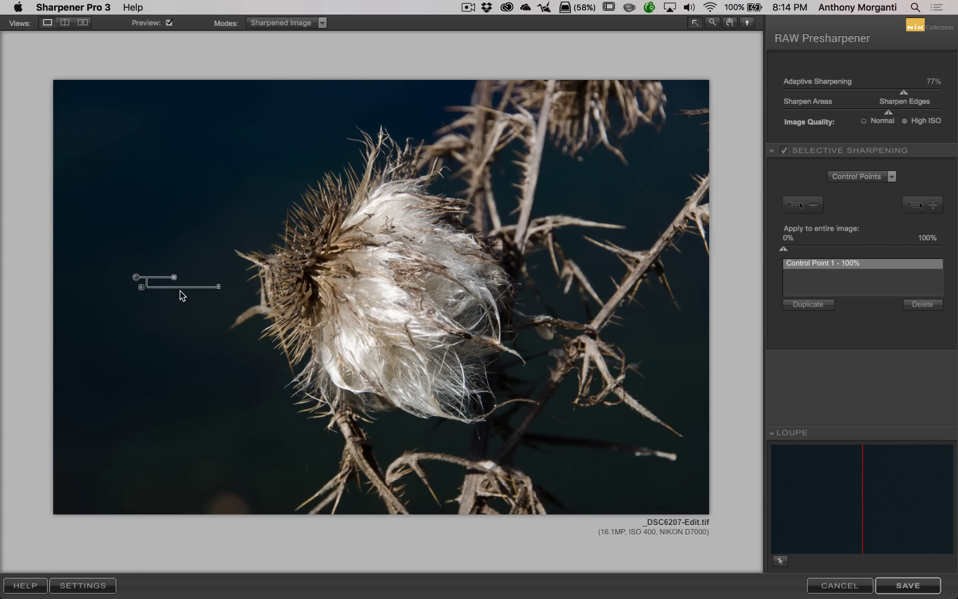
# Enlarge the control point's area to reach across the thistle head, level with its spiky base, and set its opacity to 0%.
pyautogui.moveTo(174, 277); pyautogui.dragTo(177, 191)
pyautogui.moveTo(122, 200); pyautogui.dragTo(125, 265)
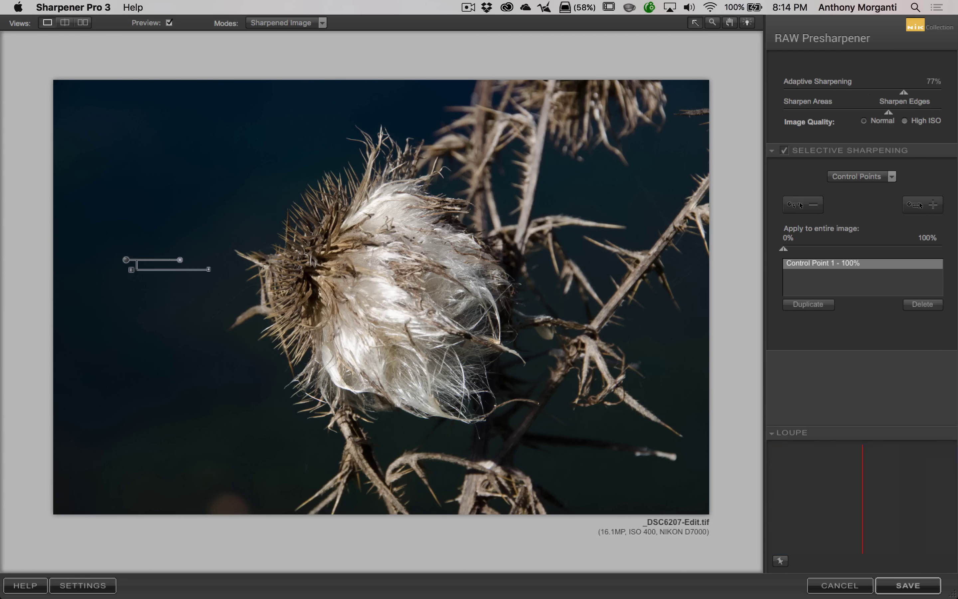
pyautogui.moveTo(182, 262)
pyautogui.mouseDown()
pyautogui.moveTo(194, 262)
pyautogui.moveTo(186, 261)
pyautogui.mouseUp()
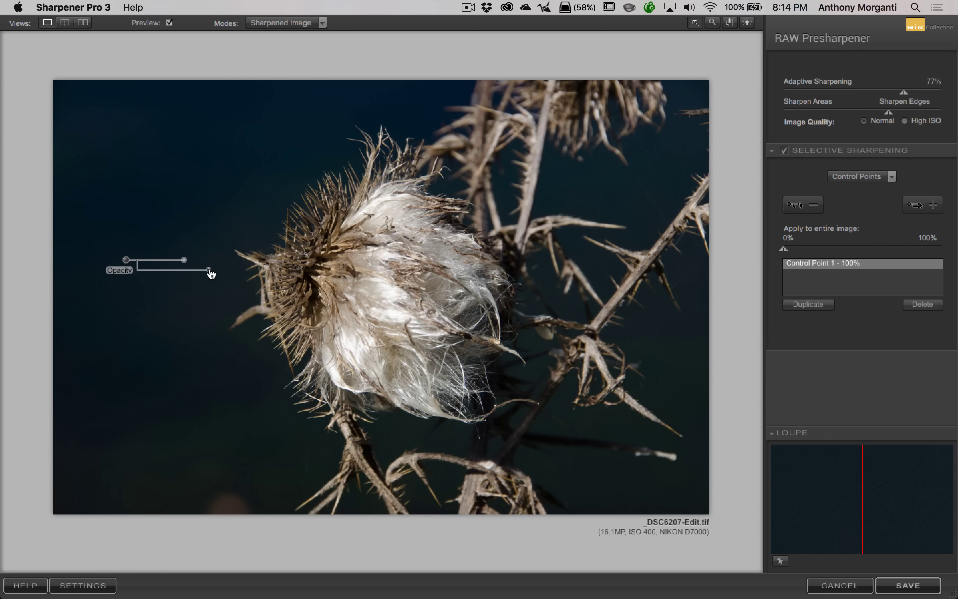
pyautogui.moveTo(210, 271); pyautogui.dragTo(132, 270)
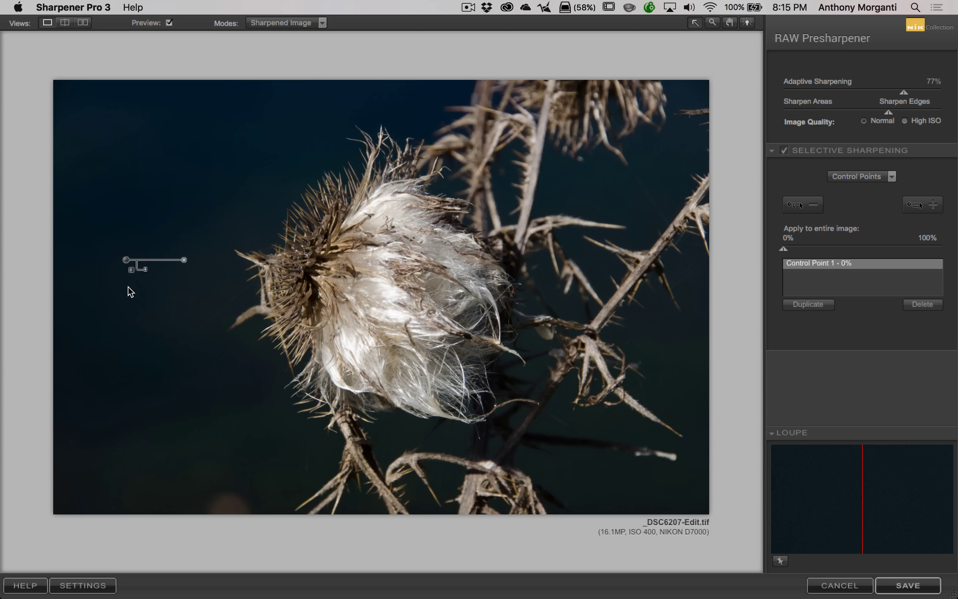
# Duplicate the 0% control point onto the dark background between the branches on the other side of the thistle.
pyautogui.press('alt')
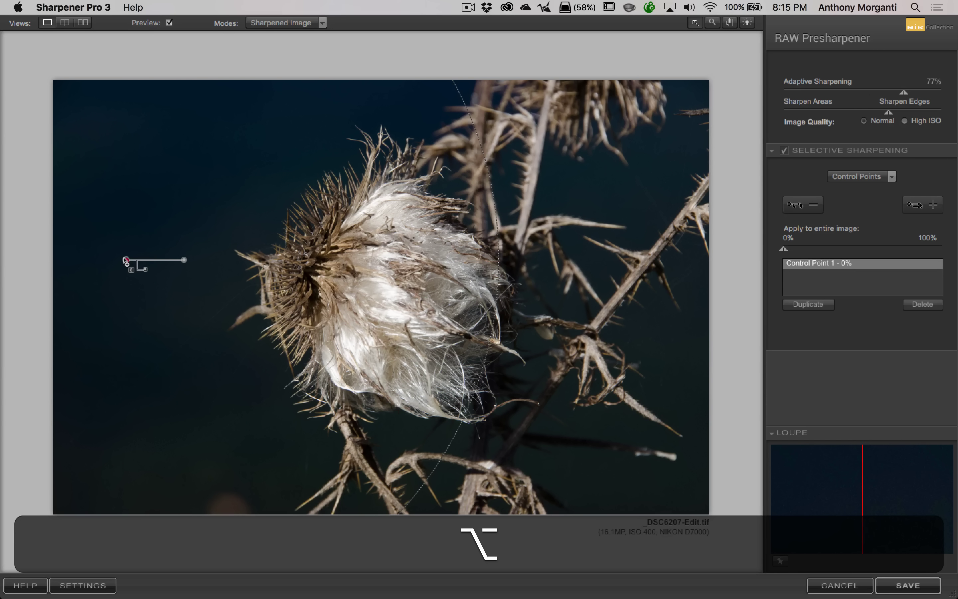
pyautogui.moveTo(125, 261); pyautogui.dragTo(585, 239)
pyautogui.moveTo(642, 241)
pyautogui.mouseDown()
pyautogui.moveTo(586, 241)
pyautogui.moveTo(643, 245)
pyautogui.mouseUp()
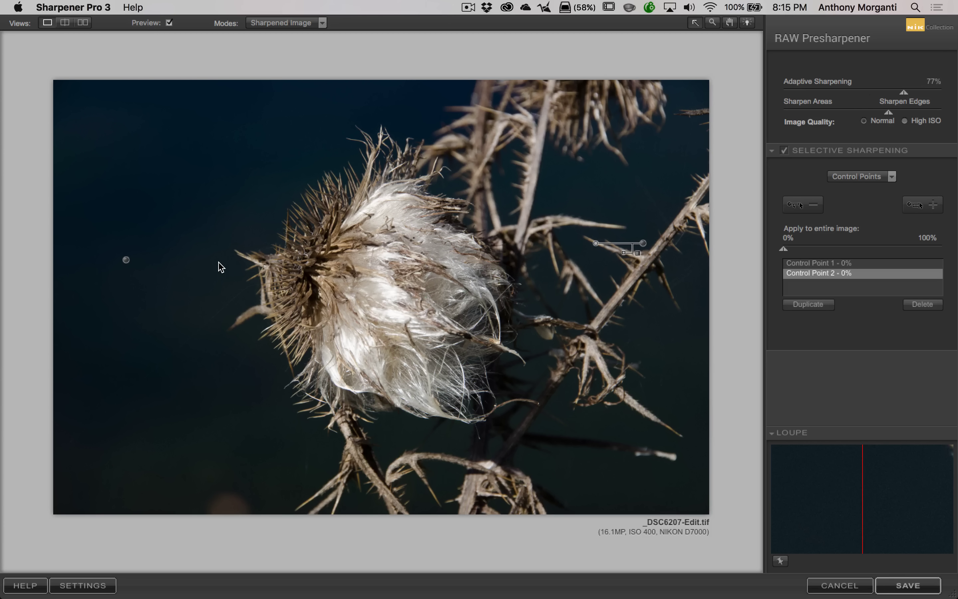
# Show the Effect Mask and raise Apply to entire image to about 40%.
pyautogui.click(323, 23)
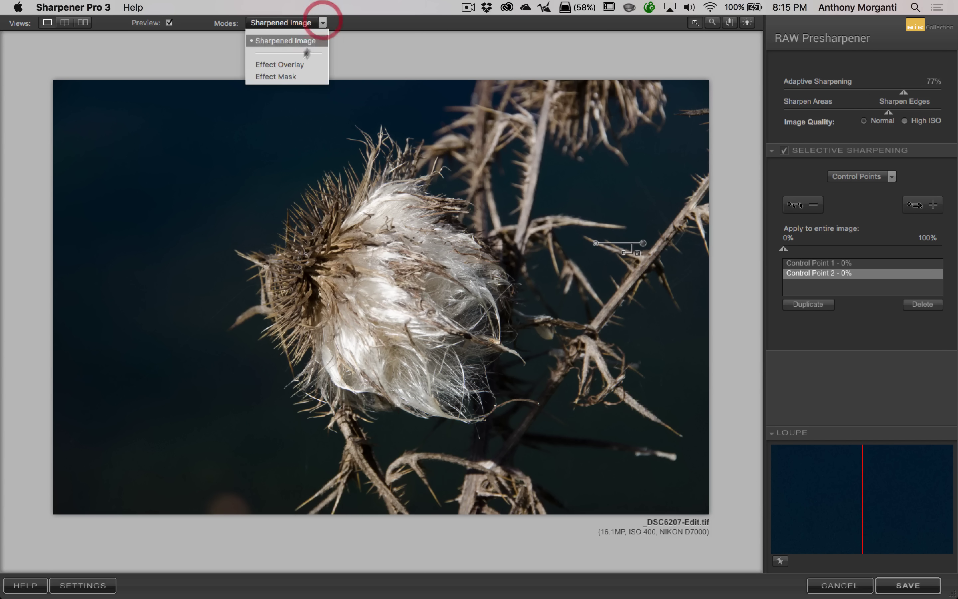
pyautogui.click(276, 78)
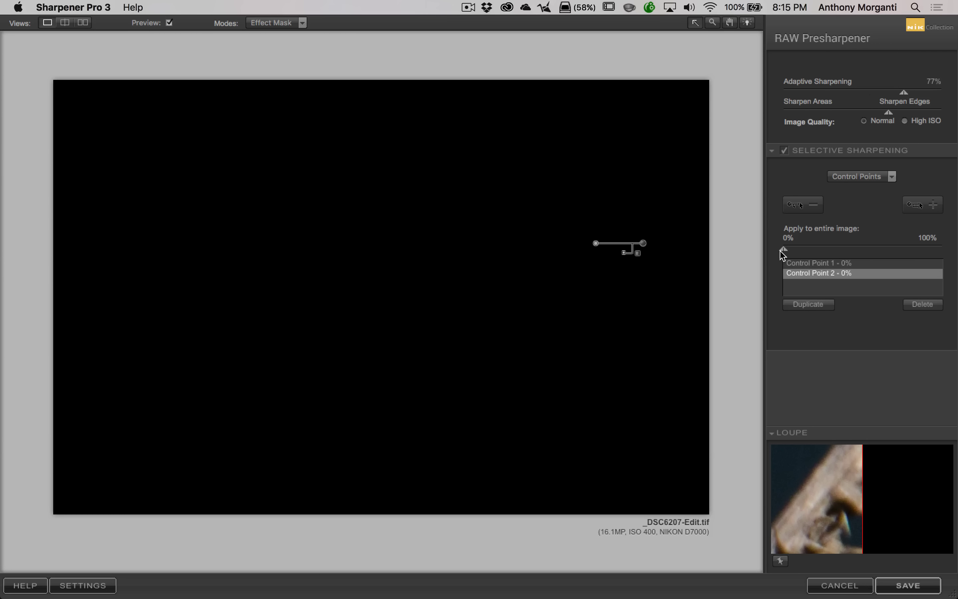
pyautogui.moveTo(785, 248); pyautogui.dragTo(837, 245)
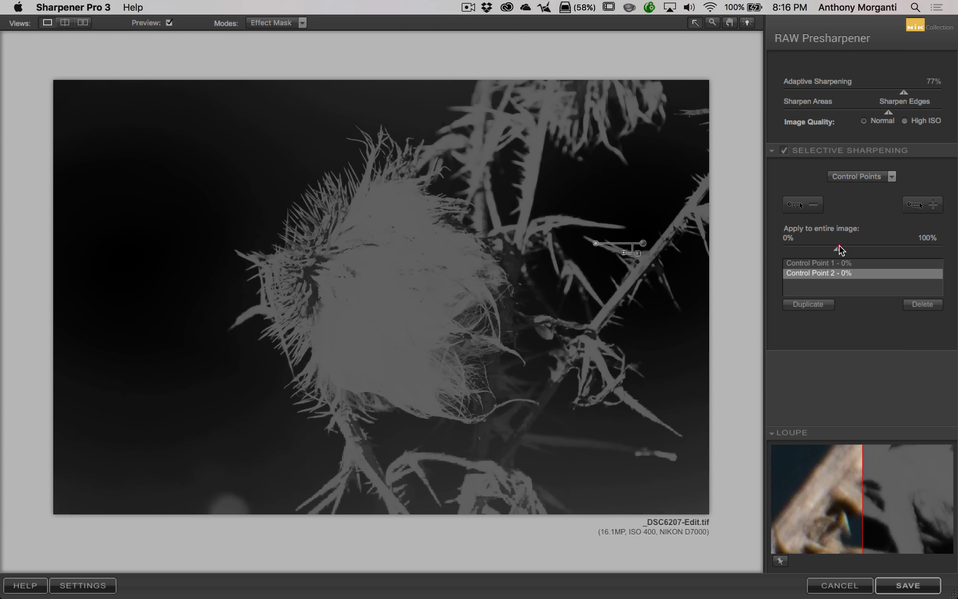
pyautogui.moveTo(837, 246); pyautogui.dragTo(846, 246)
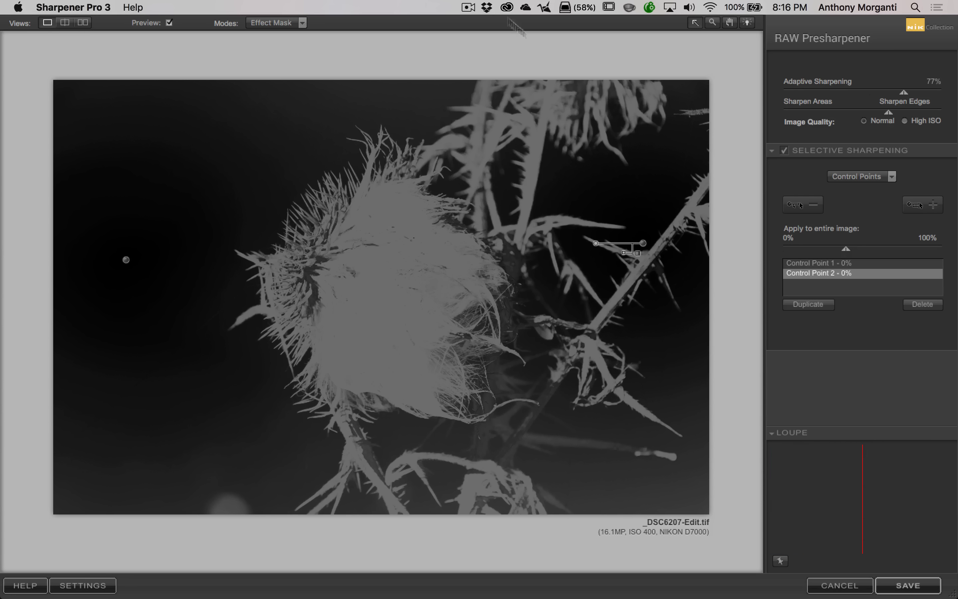
# Check the sharpening coverage as Effect Overlay and Effect Mask, and return to the Sharpened Image view at 100%.
pyautogui.click(302, 25)
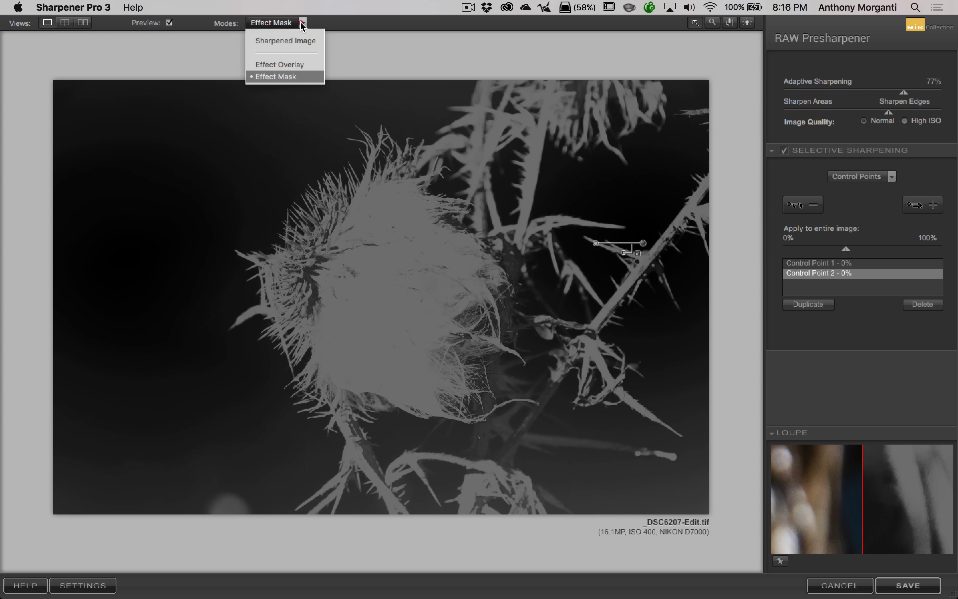
pyautogui.click(282, 62)
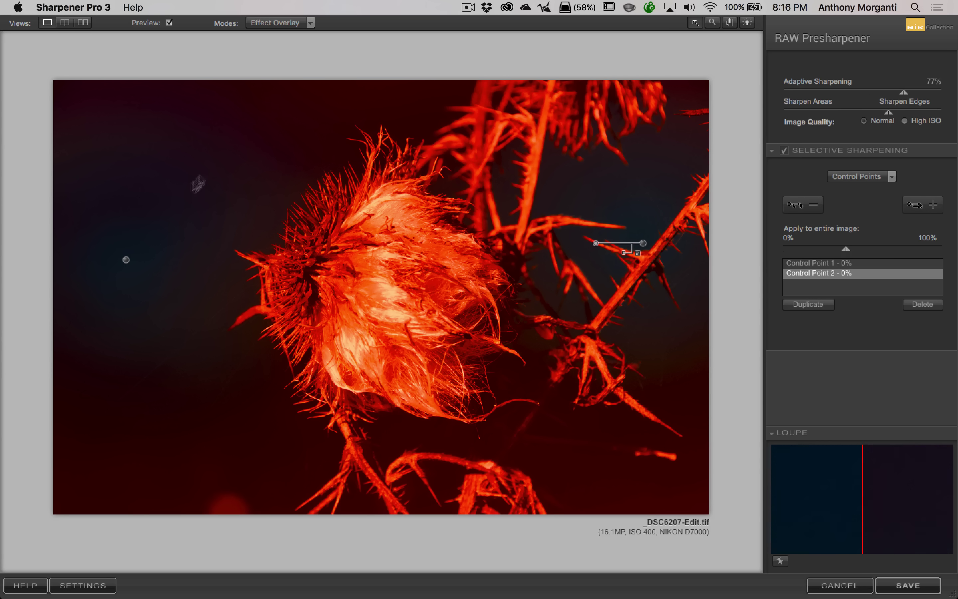
pyautogui.click(309, 23)
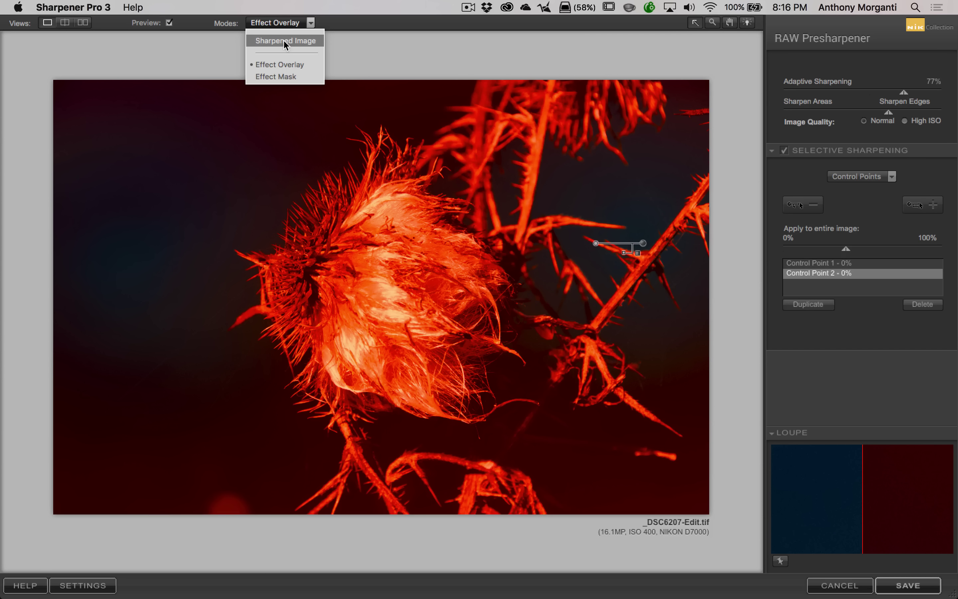
pyautogui.click(278, 76)
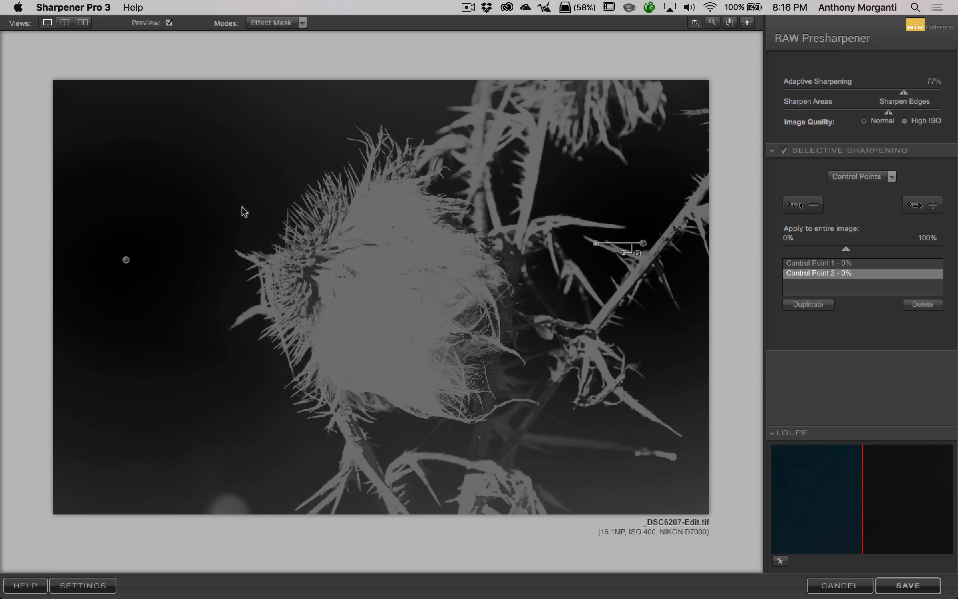
pyautogui.click(302, 23)
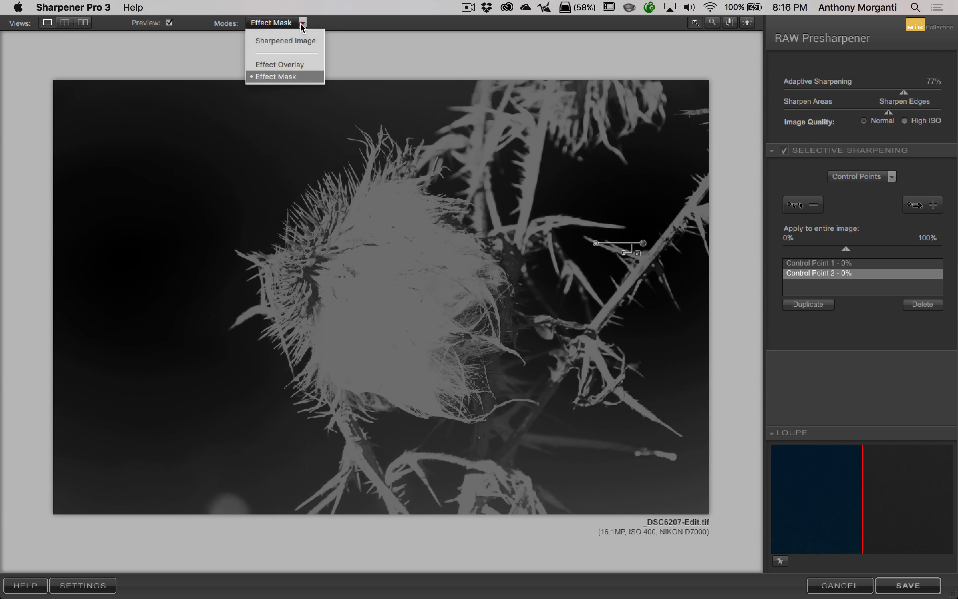
pyautogui.click(295, 33)
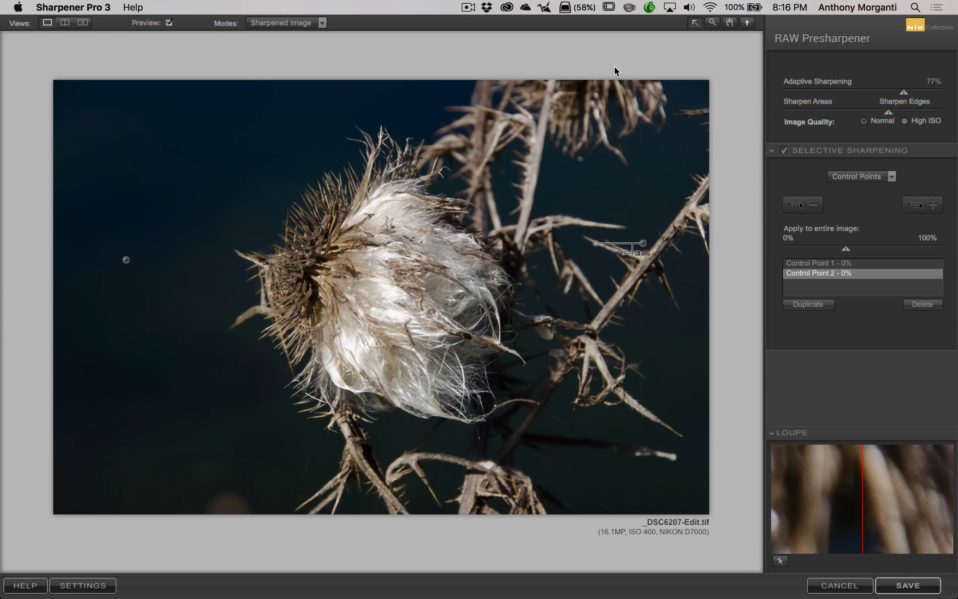
pyautogui.press('super+equal')
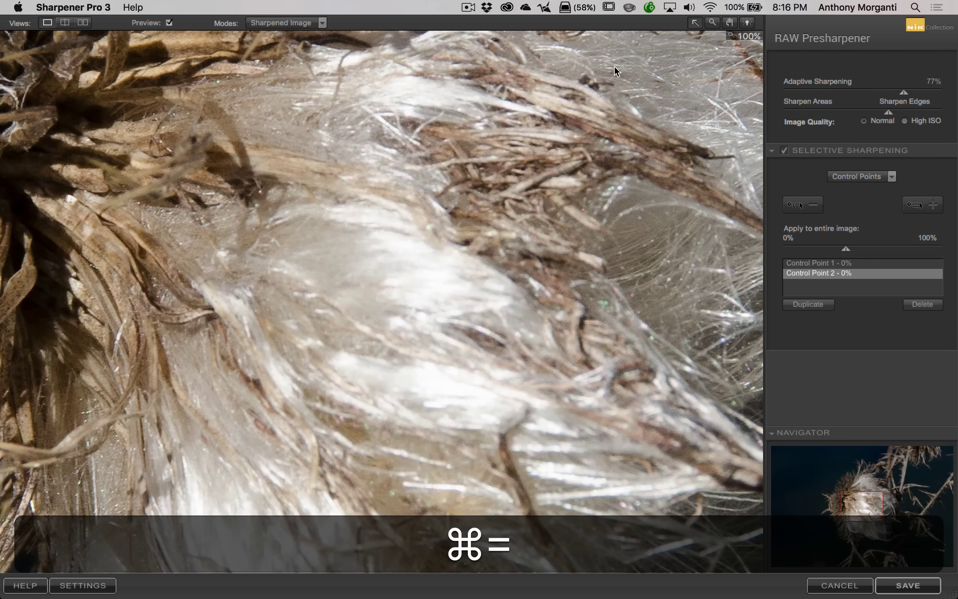
# Compare the thistle's spiky base at 100% with the sharpening preview off and on, and return to the whole image.
pyautogui.press('space')
pyautogui.moveTo(210, 123); pyautogui.dragTo(598, 302)
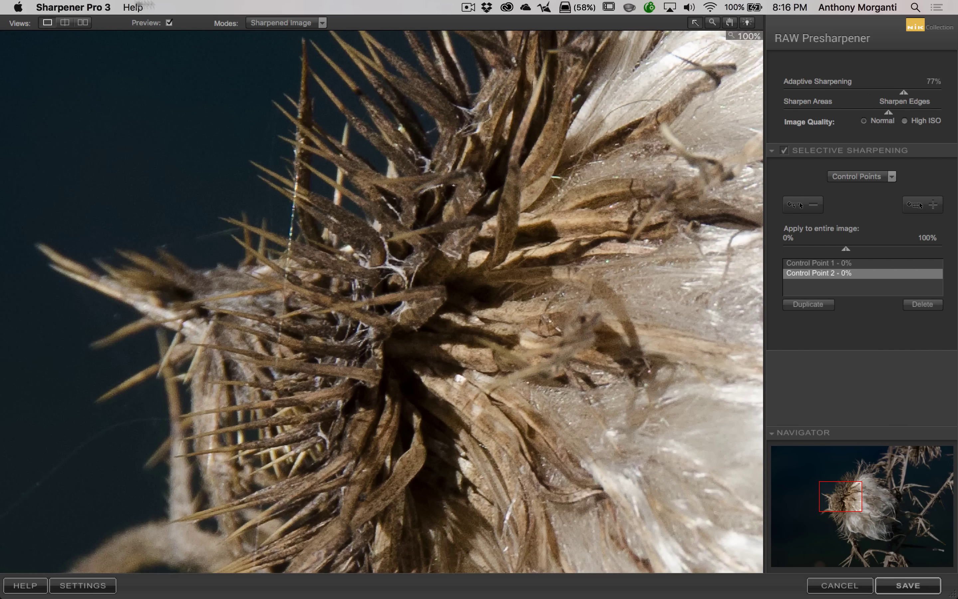
pyautogui.click(169, 23)
pyautogui.click(169, 23)
pyautogui.click(169, 24)
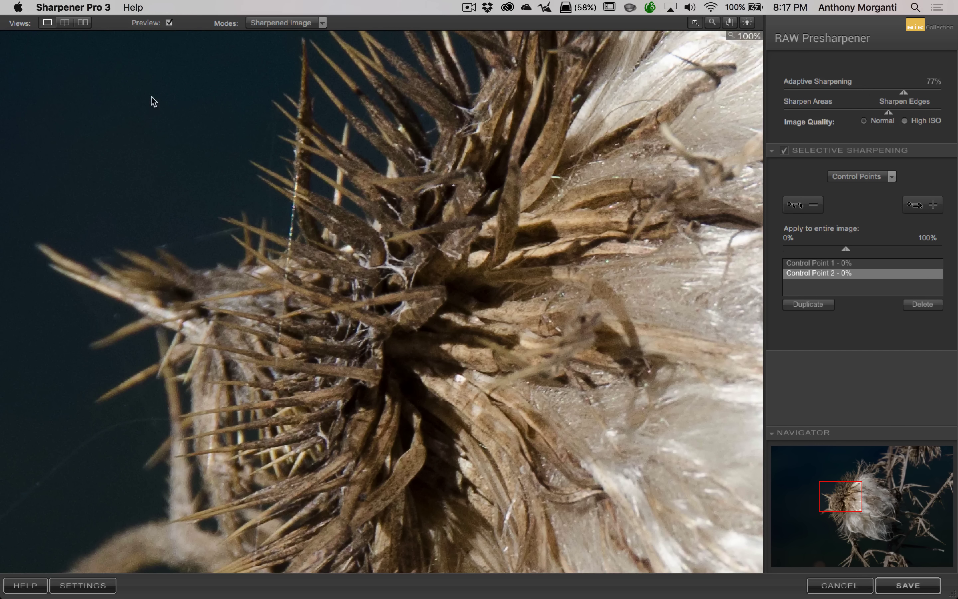
pyautogui.click(170, 23)
pyautogui.press('super')
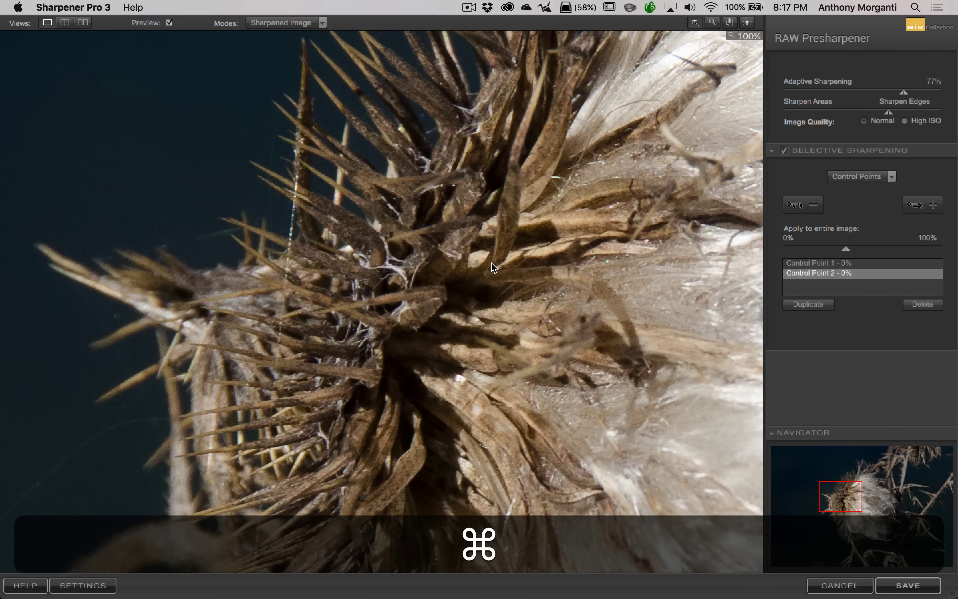
pyautogui.press('super+0')
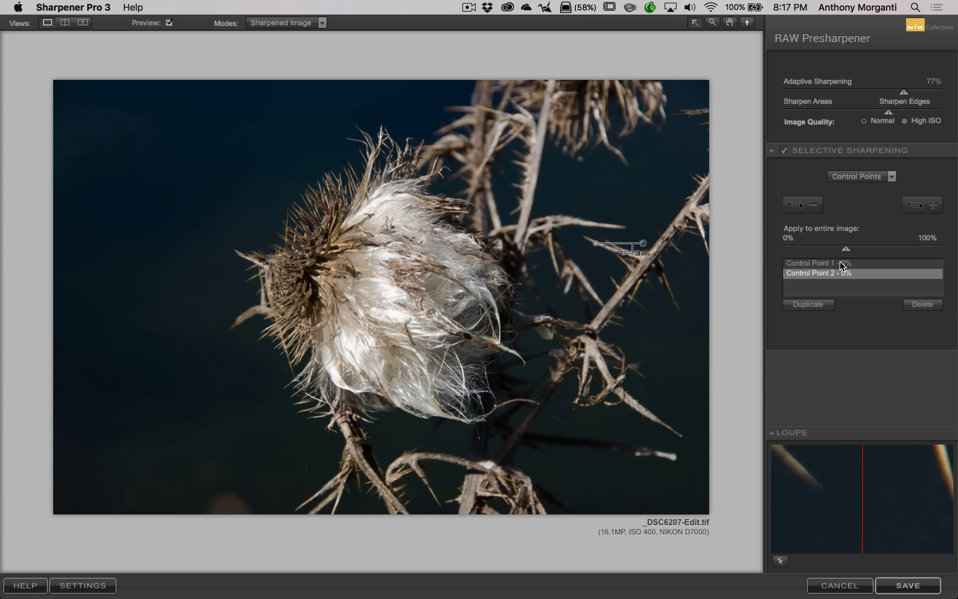
# Delete both control points and lower Apply to entire image to 0%.
pyautogui.click(823, 278)
pyautogui.click(921, 309)
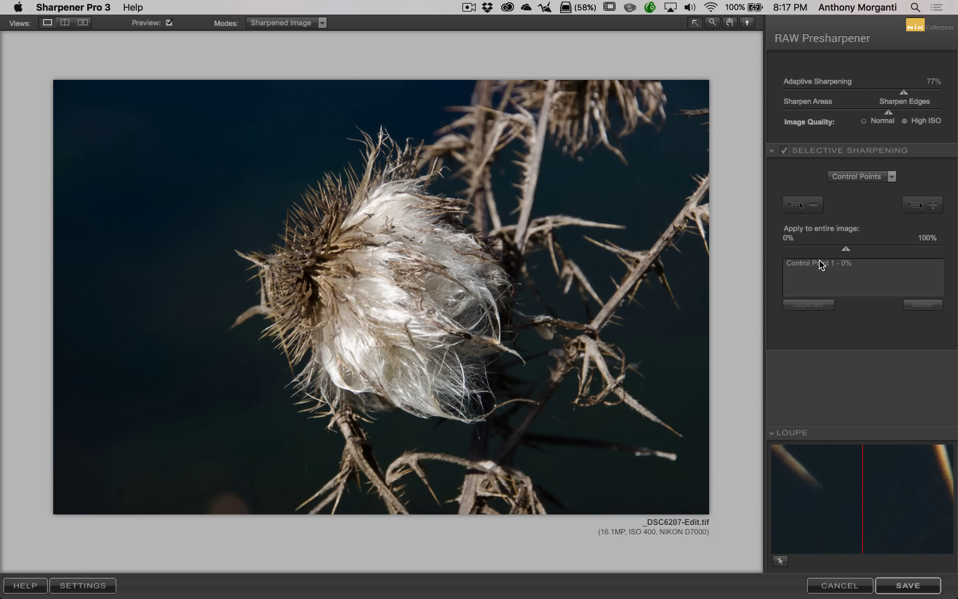
pyautogui.click(820, 263)
pyautogui.click(921, 304)
pyautogui.moveTo(845, 250); pyautogui.dragTo(743, 255)
# Switch selective sharpening to Color Ranges and sample the thistle's white down as the first color range.
pyautogui.click(873, 179)
pyautogui.click(867, 203)
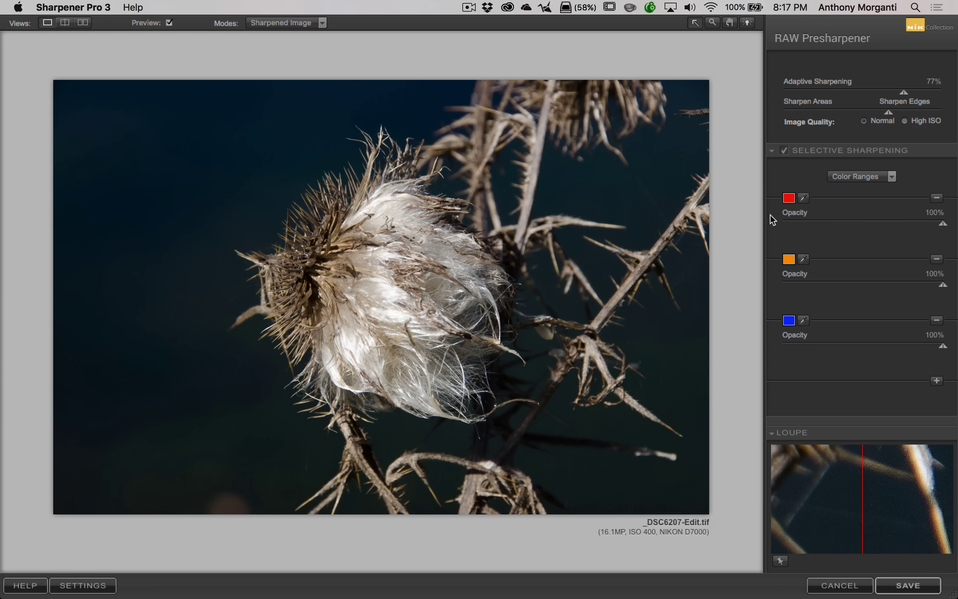
pyautogui.click(789, 198)
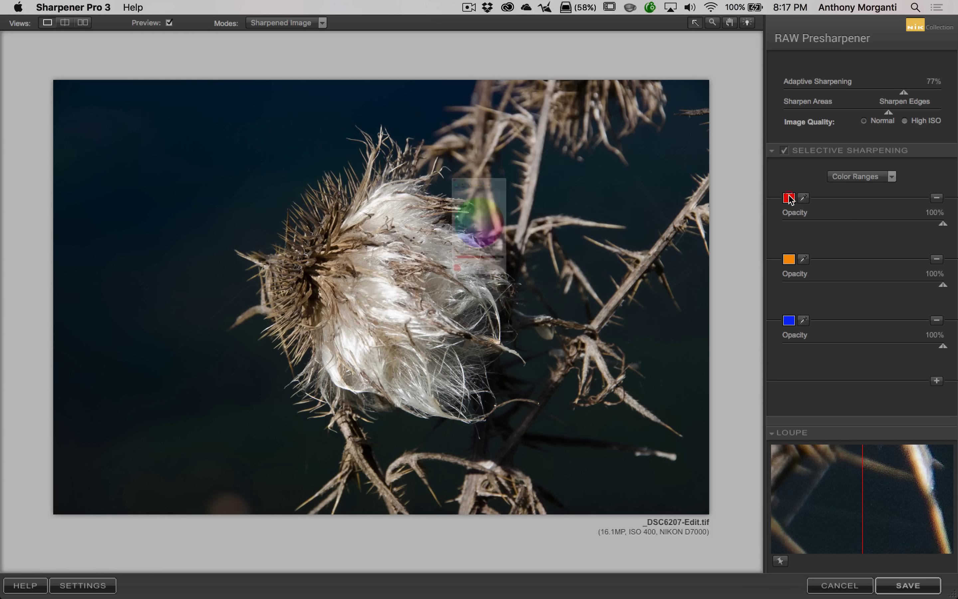
pyautogui.click(412, 100)
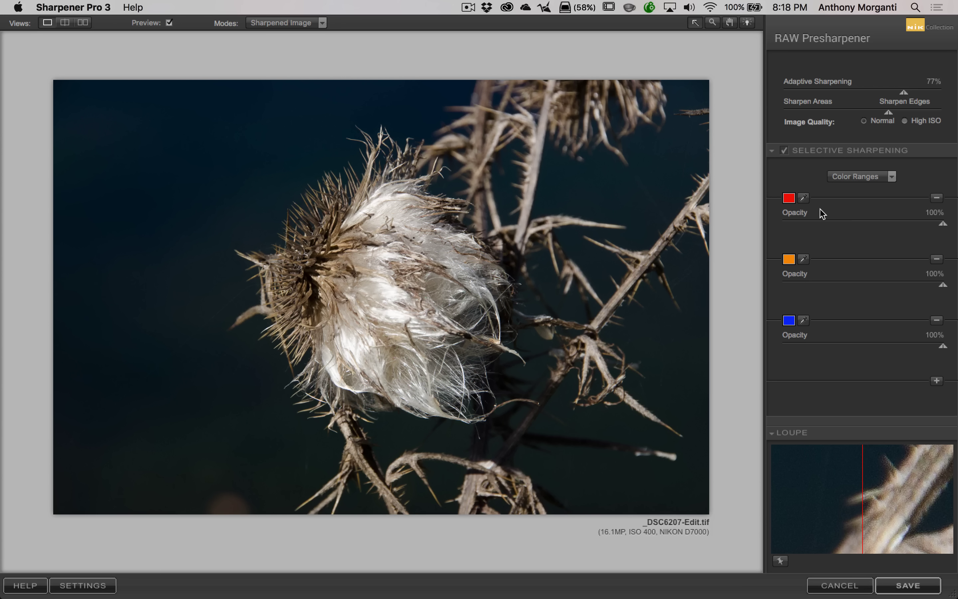
pyautogui.click(804, 198)
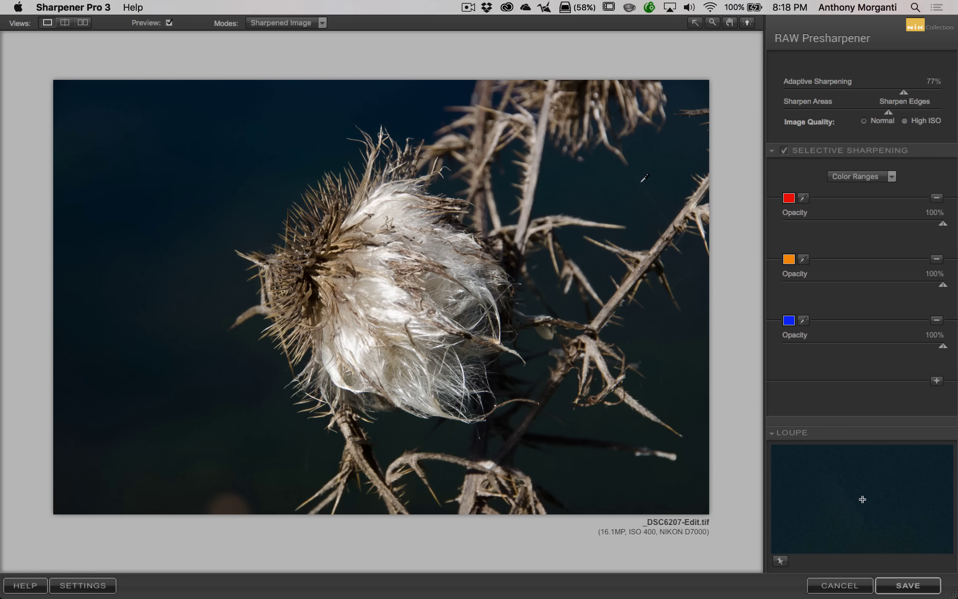
pyautogui.click(397, 203)
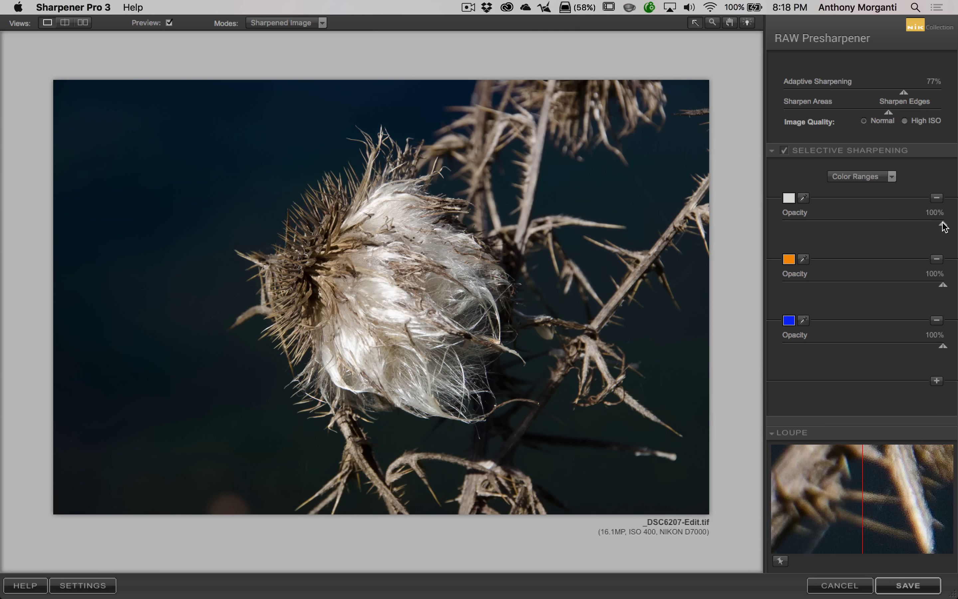
# Sample the brown spines of the thistle for the second color range and the stem below the head for the third.
pyautogui.click(804, 260)
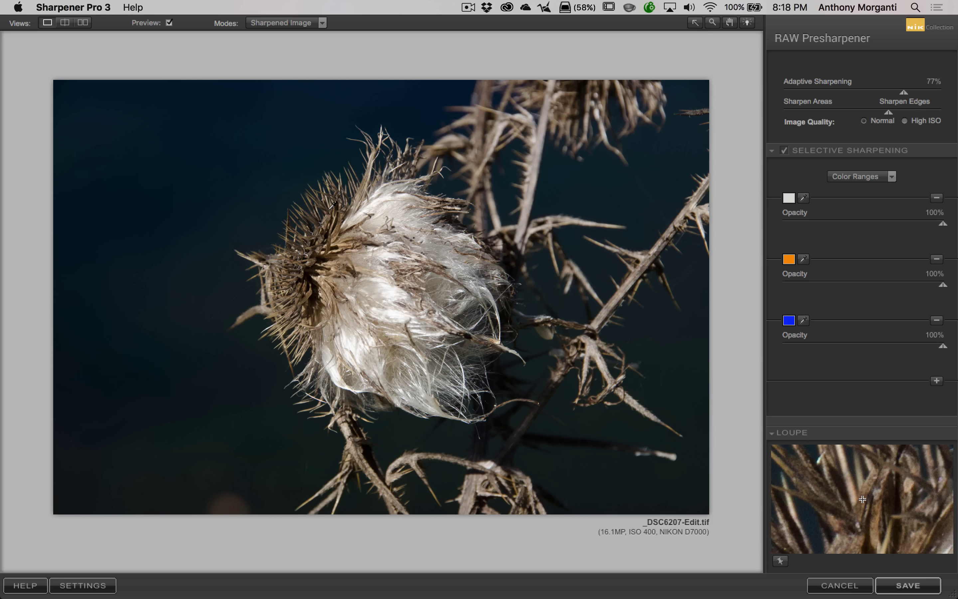
pyautogui.click(863, 499)
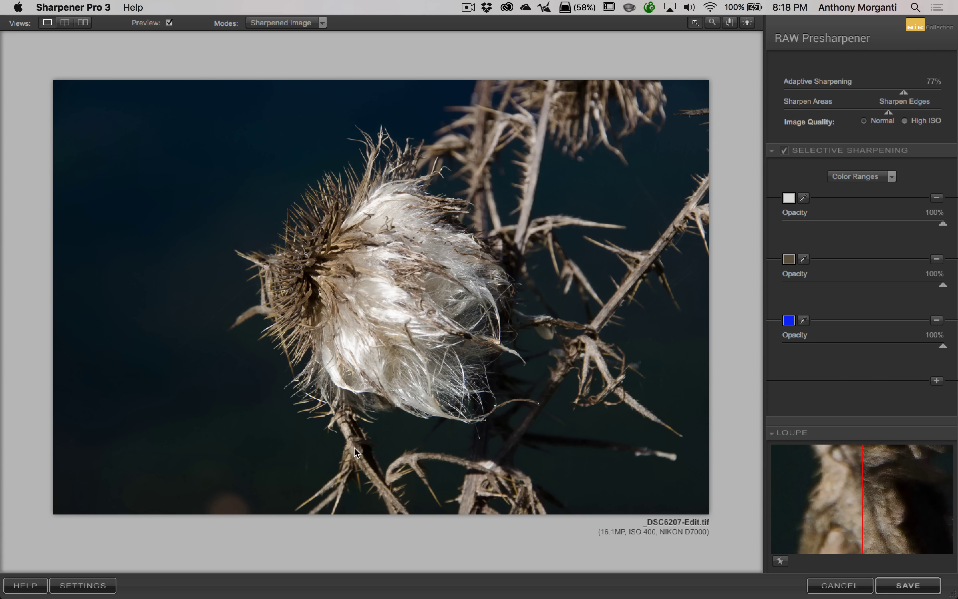
pyautogui.click(804, 320)
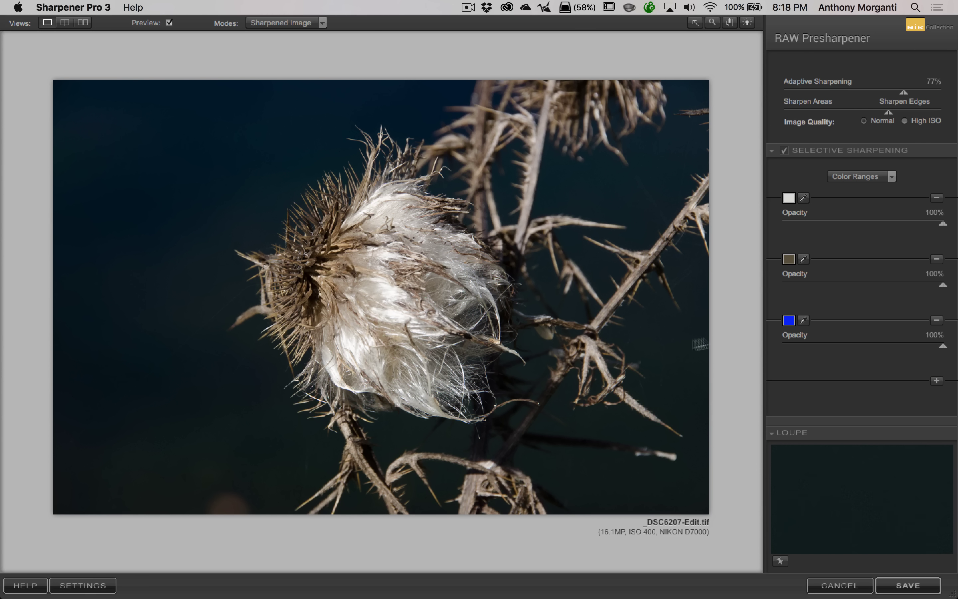
pyautogui.click(364, 461)
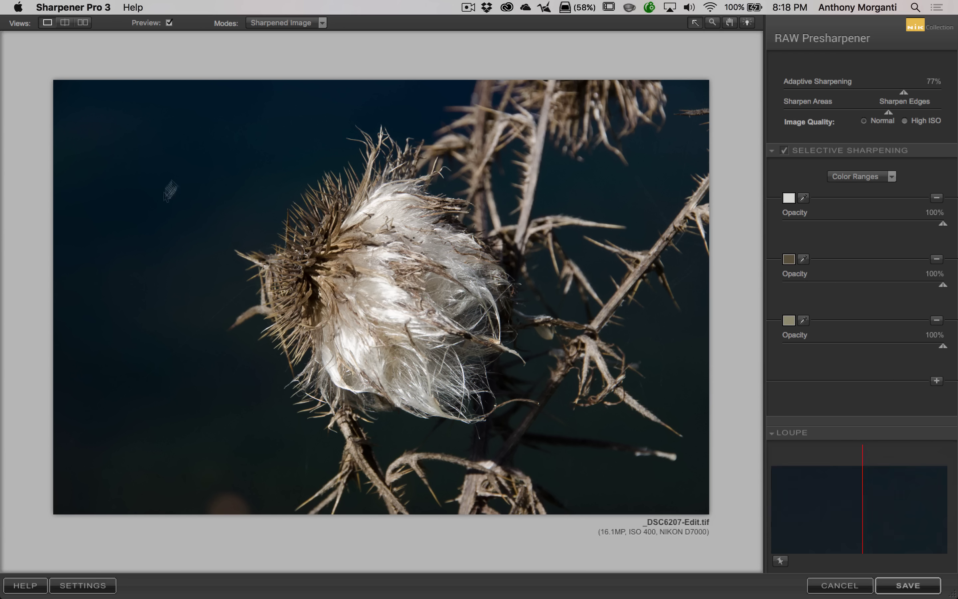
# Add a fourth color range sampled from the dark background and set its opacity to 0%.
pyautogui.click(937, 382)
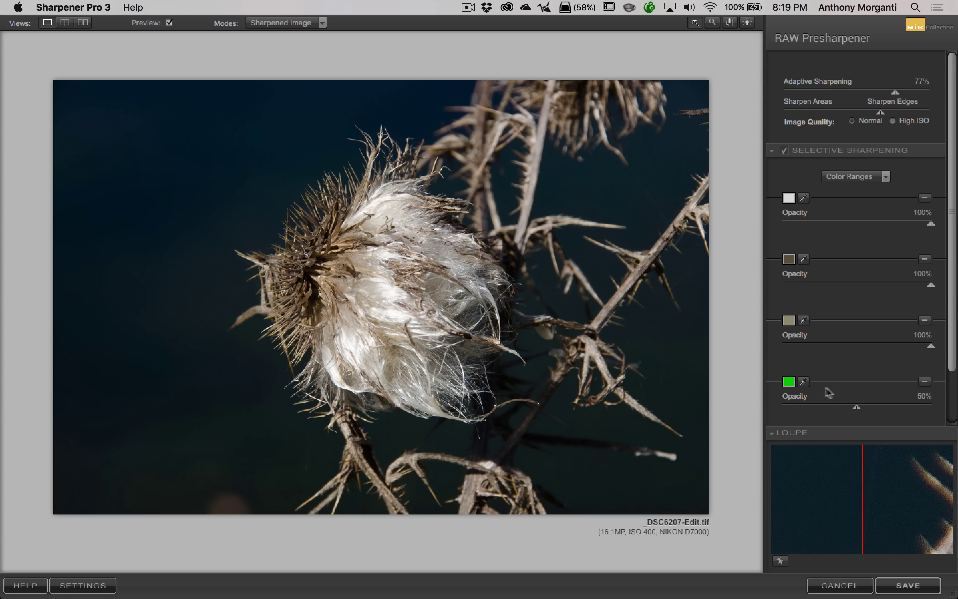
pyautogui.click(804, 382)
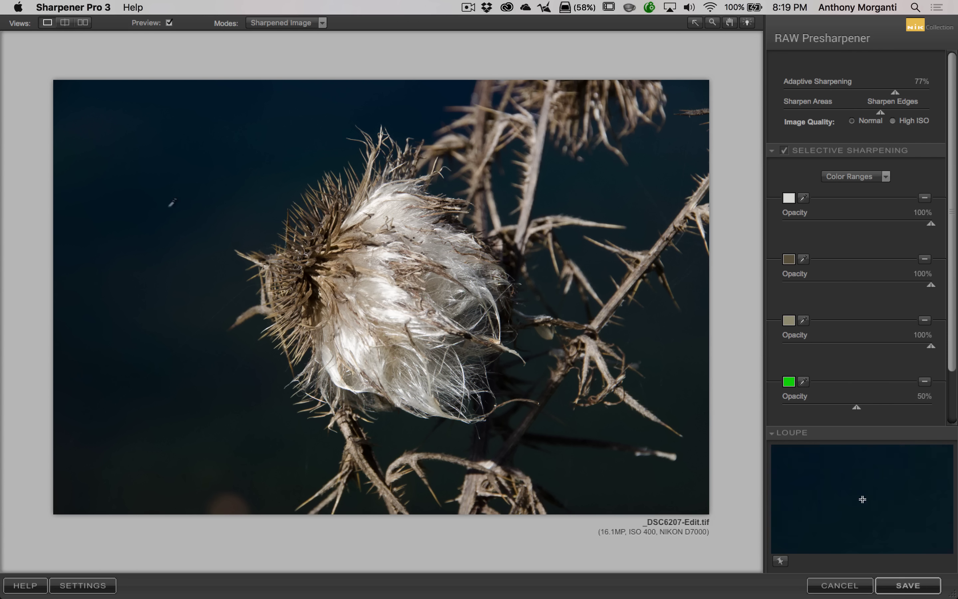
pyautogui.click(117, 271)
pyautogui.moveTo(857, 408); pyautogui.dragTo(764, 410)
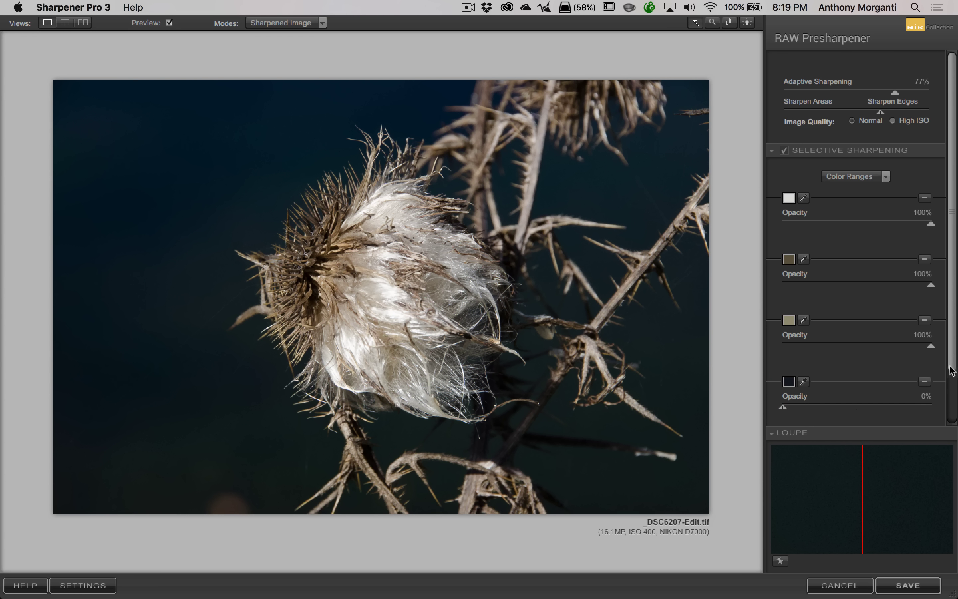
# Add a fifth color range sampled from the dark blue background beside the thistle's spines and set its opacity to 0%.
pyautogui.moveTo(952, 368); pyautogui.dragTo(952, 420)
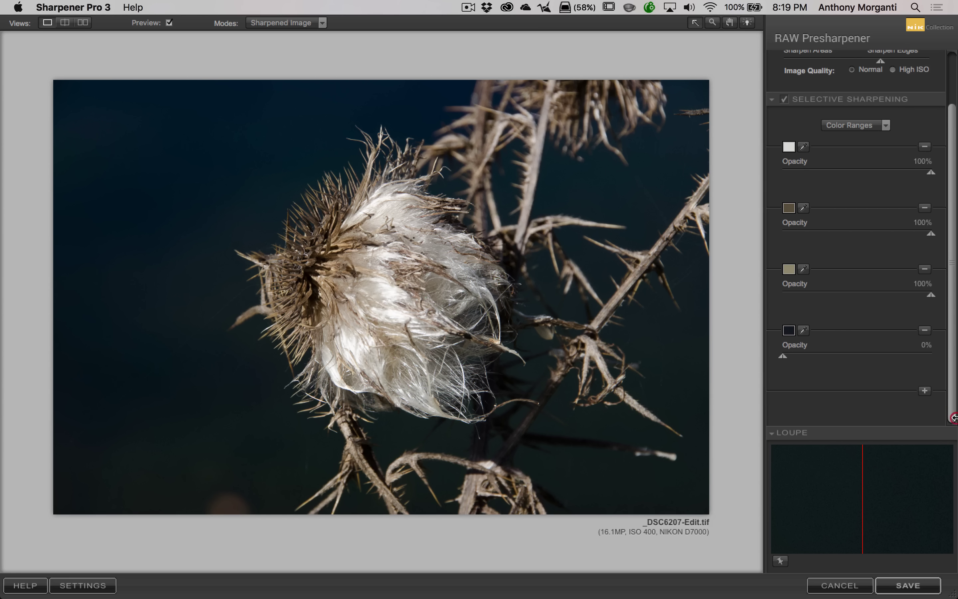
pyautogui.click(924, 391)
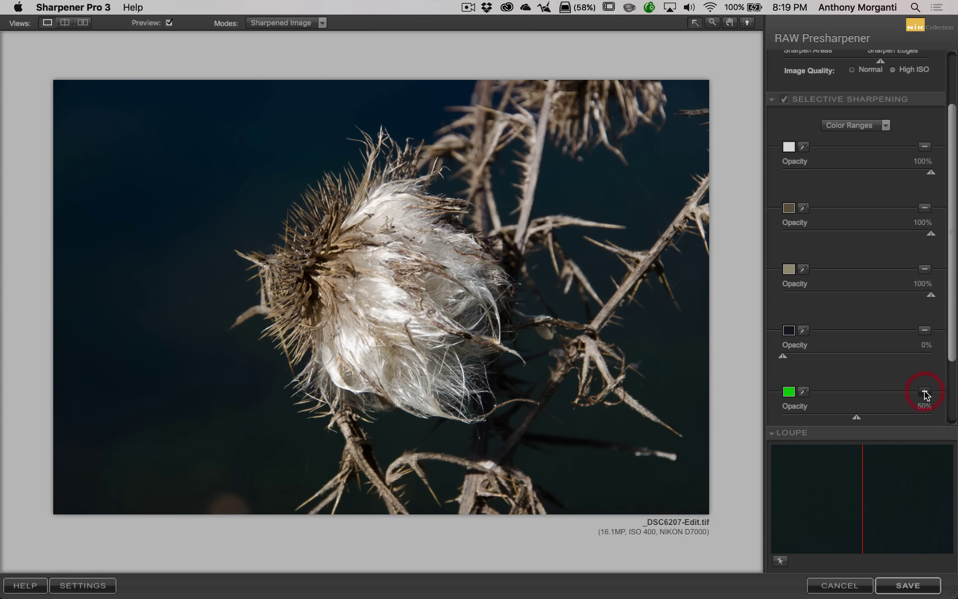
pyautogui.click(804, 393)
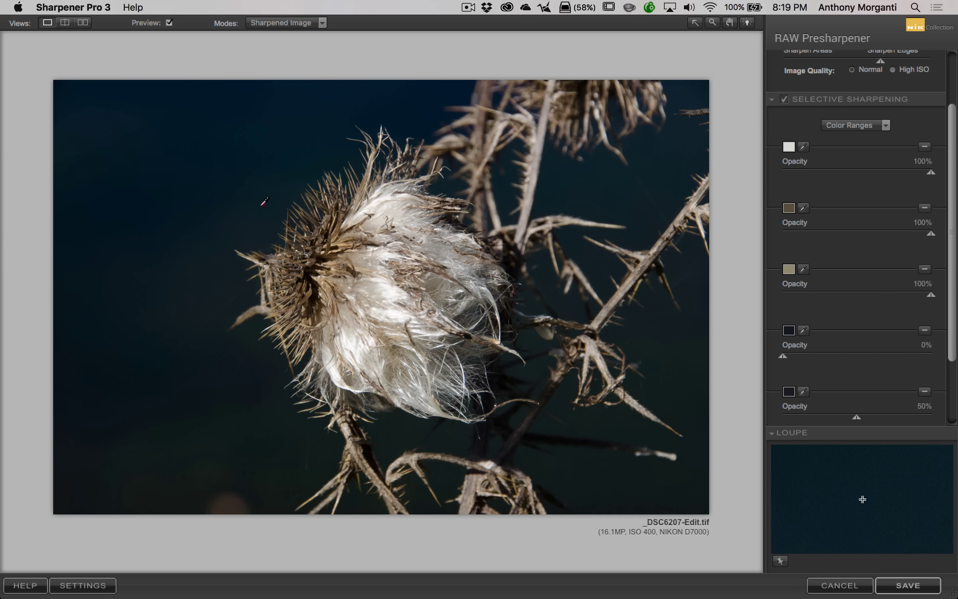
pyautogui.click(262, 204)
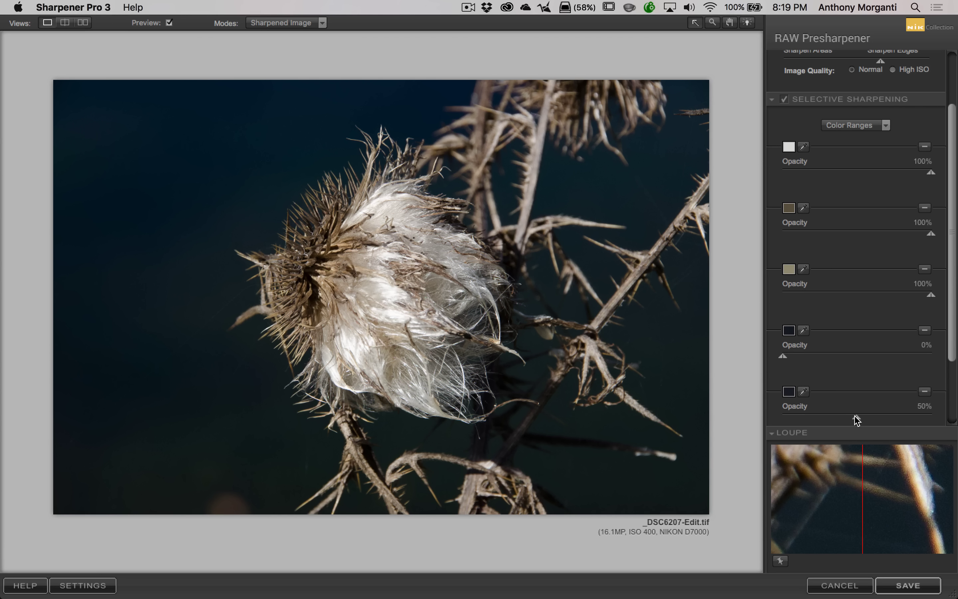
pyautogui.moveTo(856, 420)
pyautogui.mouseDown()
pyautogui.moveTo(758, 420)
pyautogui.moveTo(772, 424)
pyautogui.mouseUp()
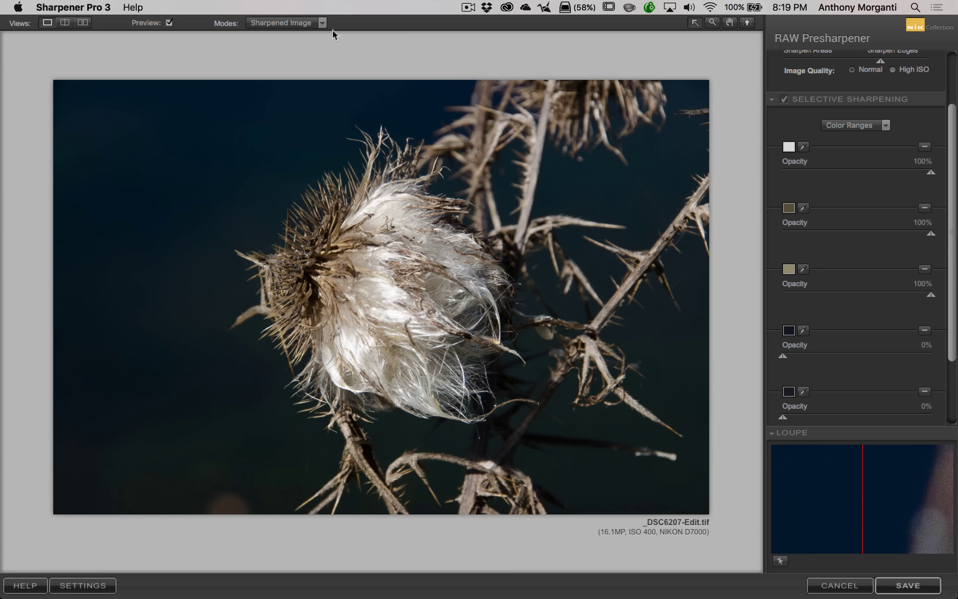
# Examine the color-range coverage as Effect Mask and Effect Overlay, and return to the Sharpened Image view.
pyautogui.click(323, 23)
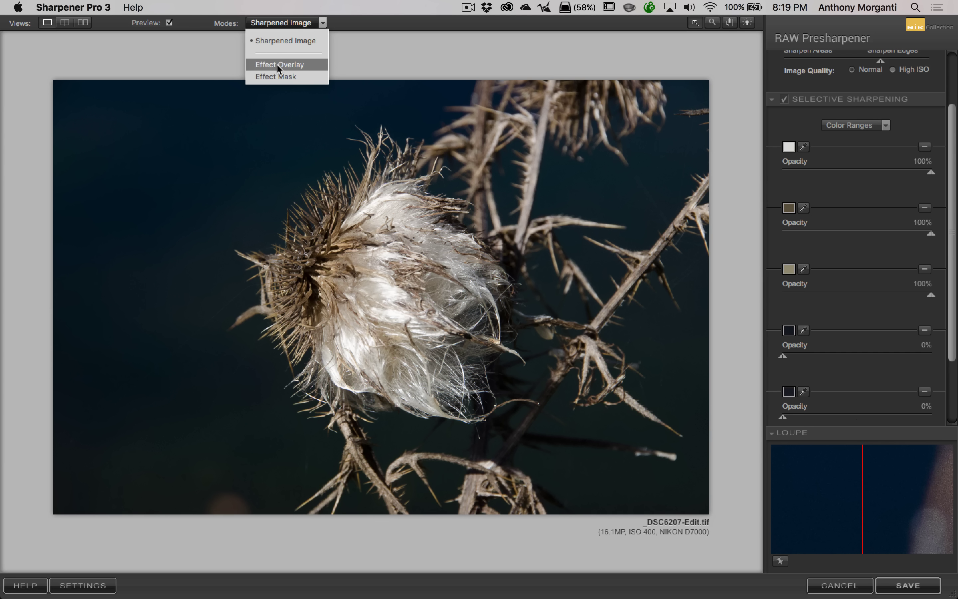
pyautogui.click(275, 78)
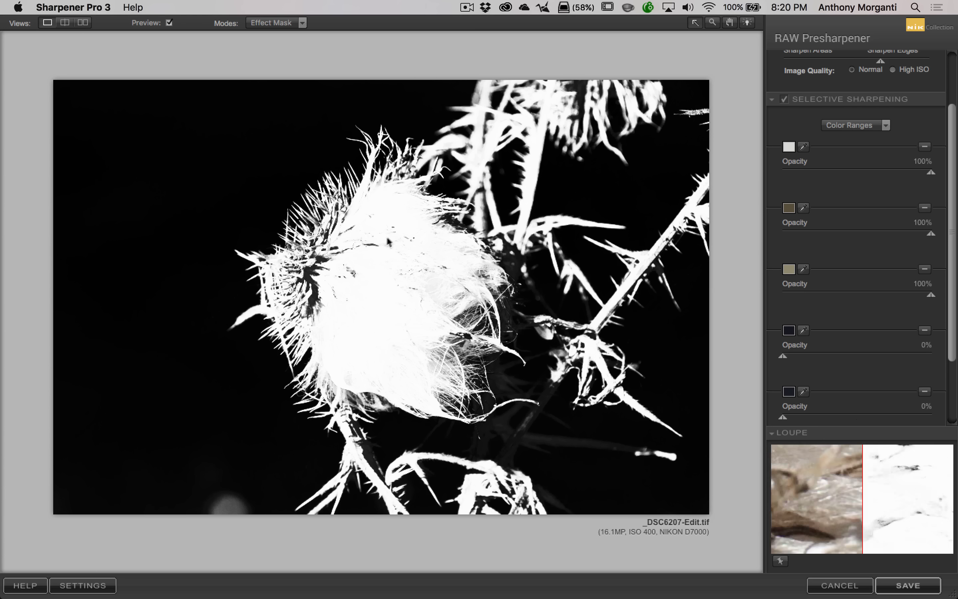
pyautogui.click(302, 23)
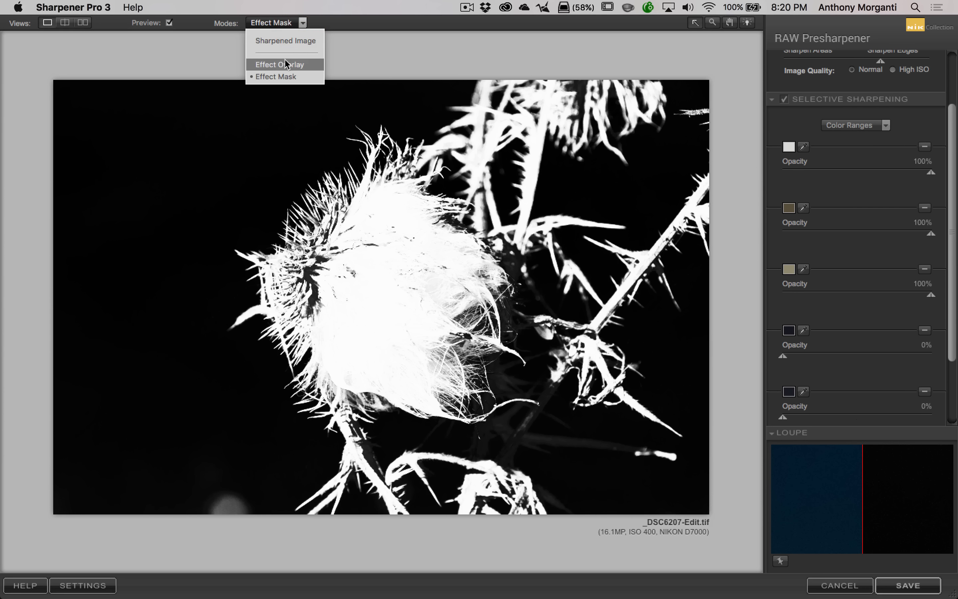
pyautogui.click(284, 76)
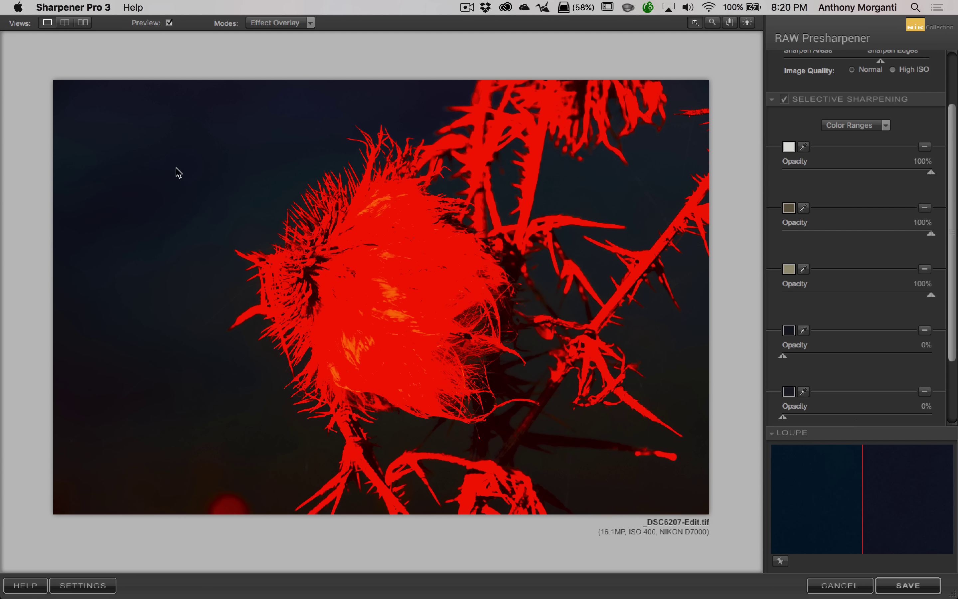
pyautogui.click(310, 23)
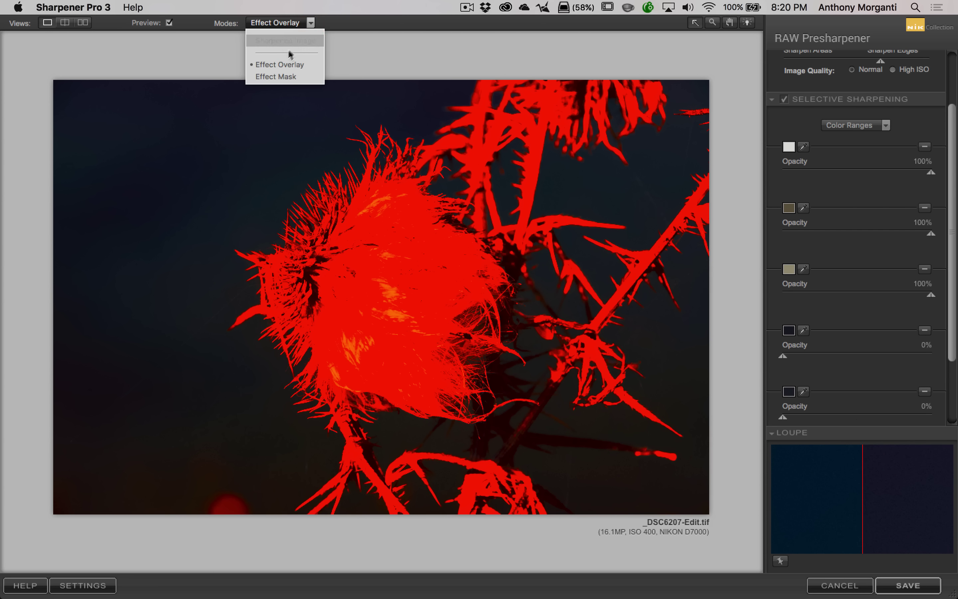
pyautogui.click(278, 77)
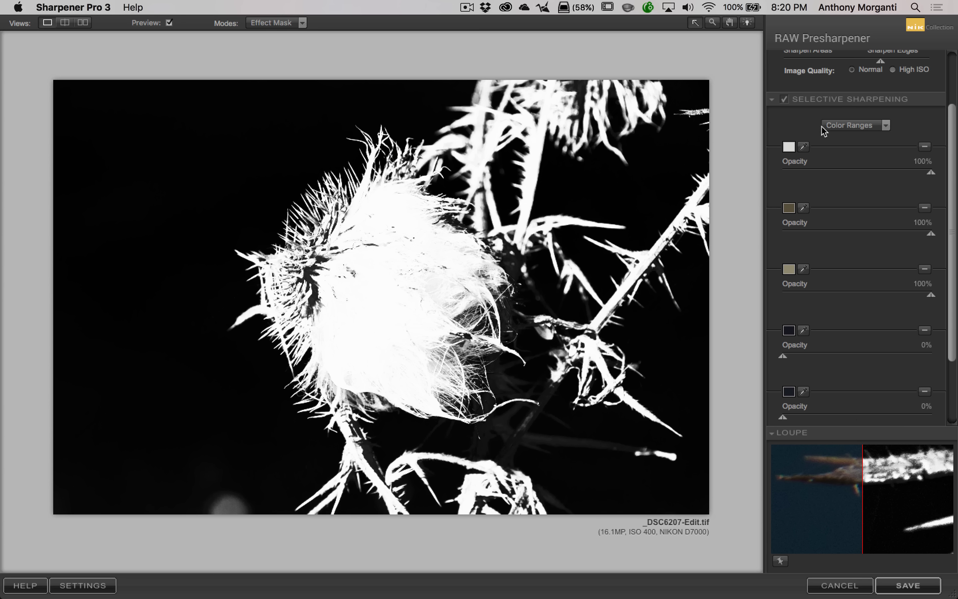
pyautogui.click(303, 23)
pyautogui.click(284, 37)
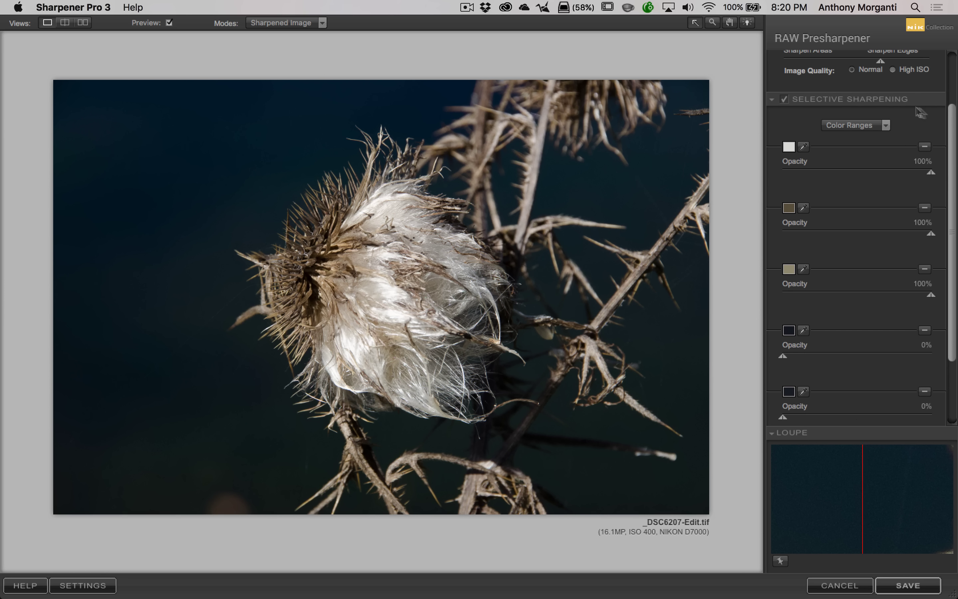
# Keep Image Quality at High ISO and save the presharpened image back to Lightroom.
pyautogui.click(951, 74)
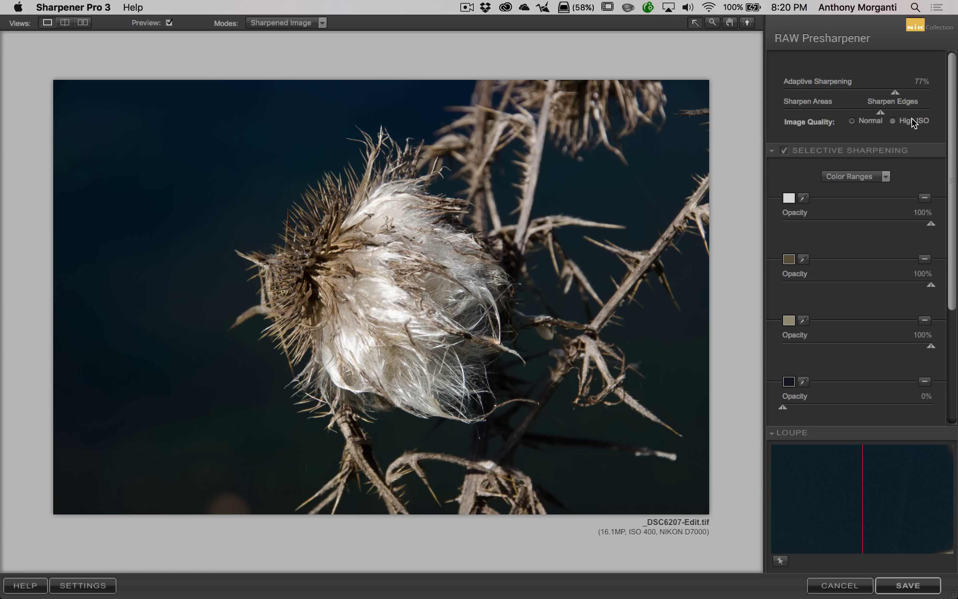
pyautogui.click(893, 122)
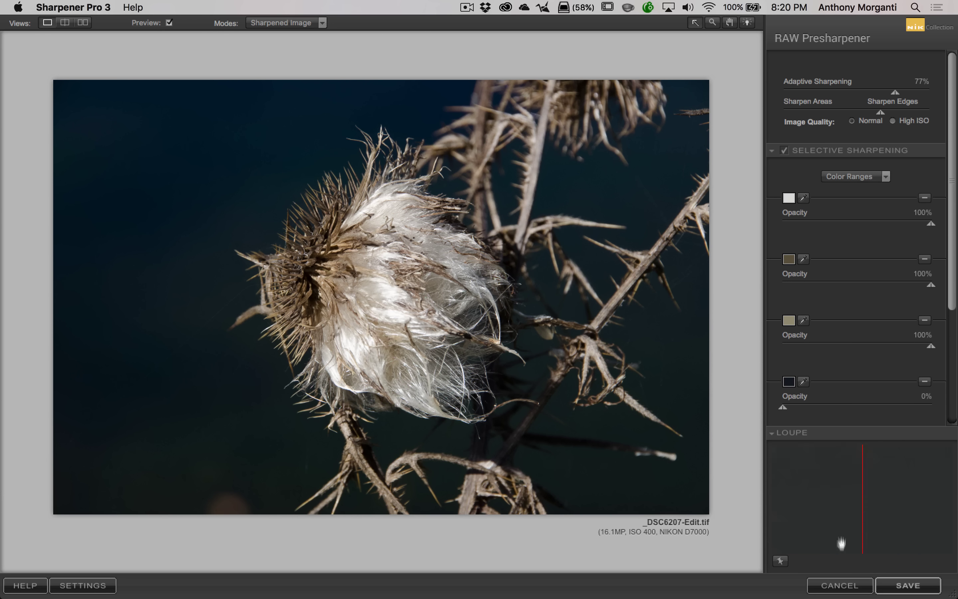
pyautogui.click(909, 587)
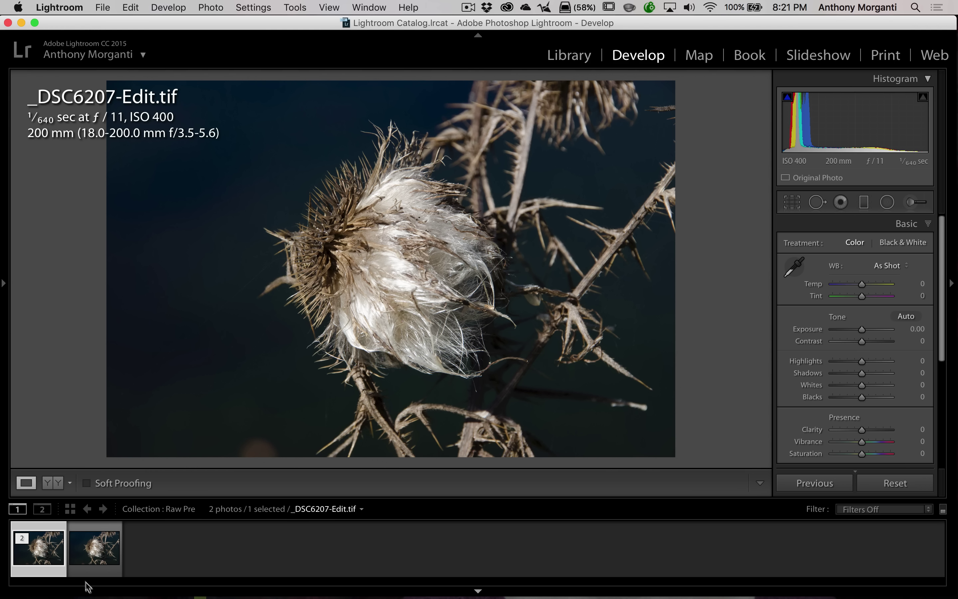
# Open _DSC6207-Edit.tif and _DSC6207.NEF side by side in Compare view, magnified to 1:1 on the thistle.
pyautogui.click(86, 561)
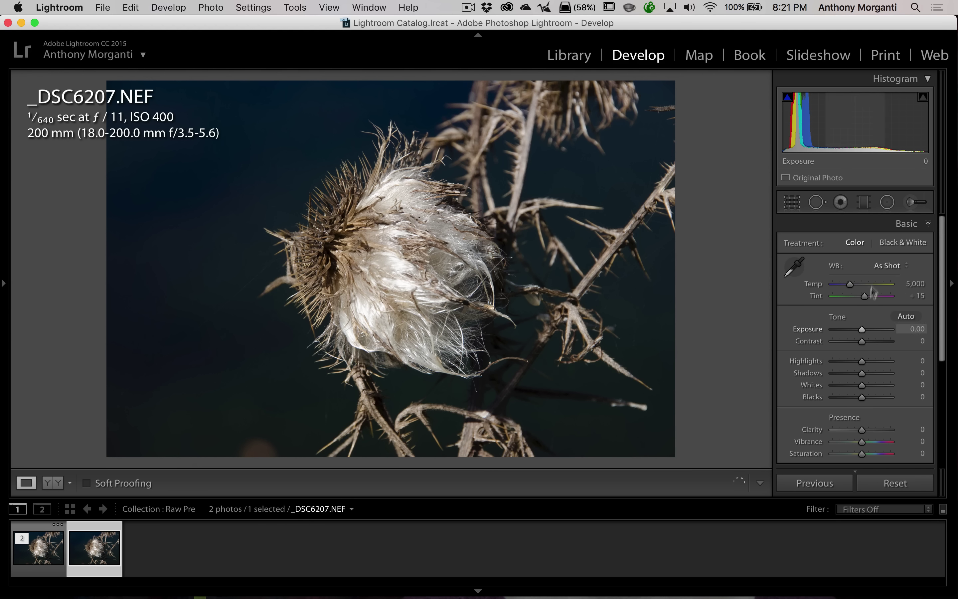
pyautogui.click(44, 556)
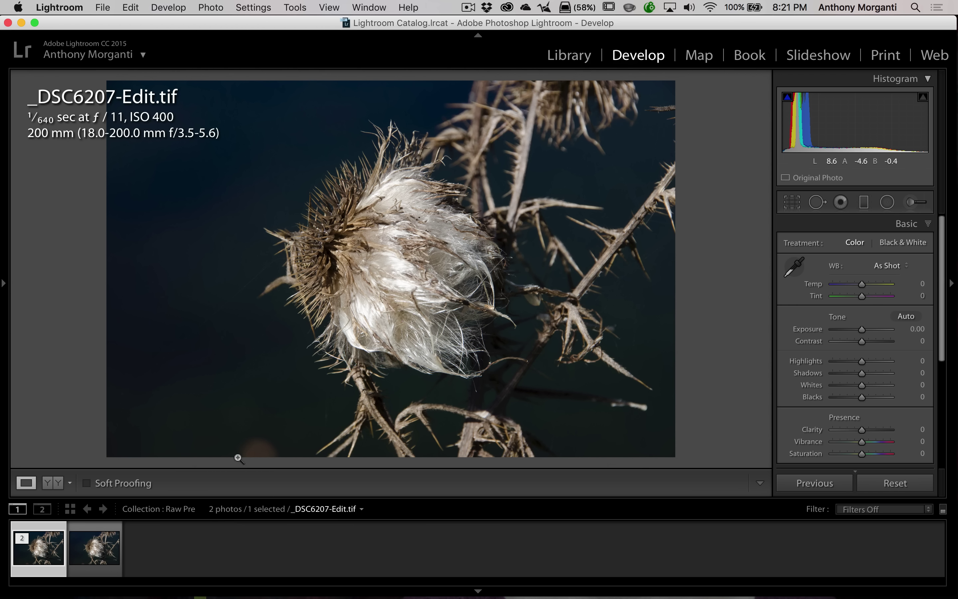
pyautogui.press('c')
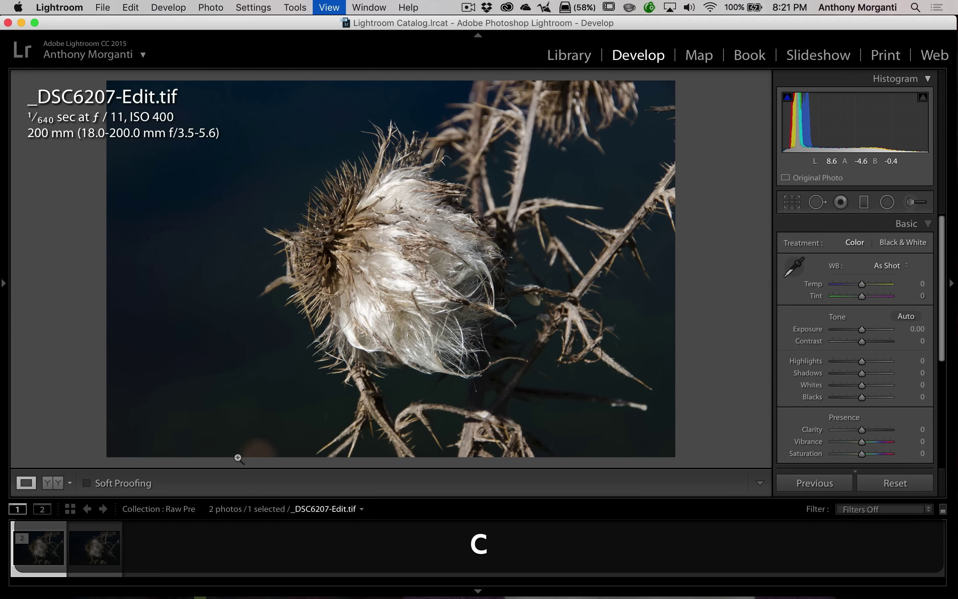
pyautogui.click(369, 248)
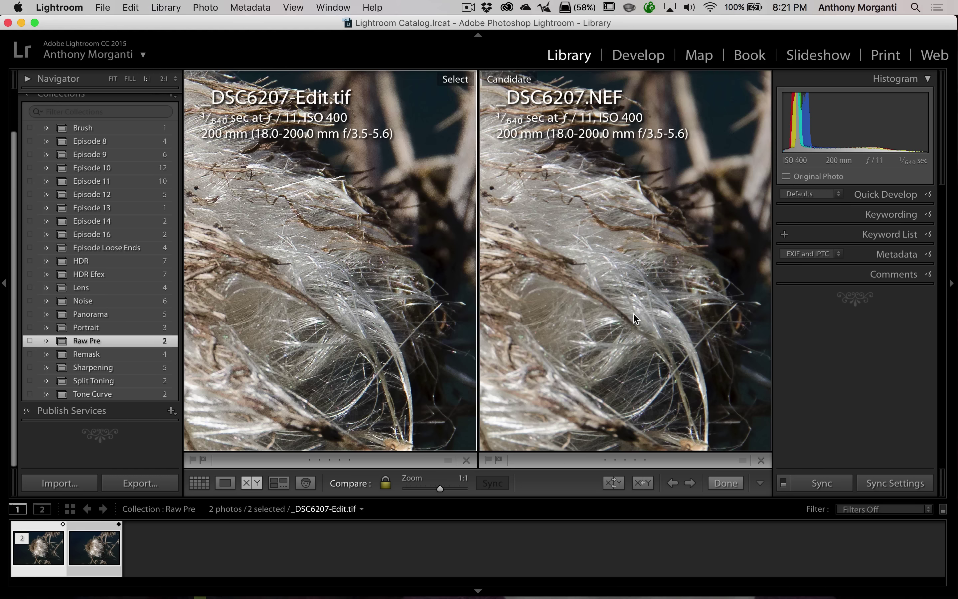
# Compare the sharpness of the thistle's white fibres, spines and dark background in both versions at 1:1, and return to the whole-image view.
pyautogui.moveTo(266, 291); pyautogui.dragTo(398, 285)
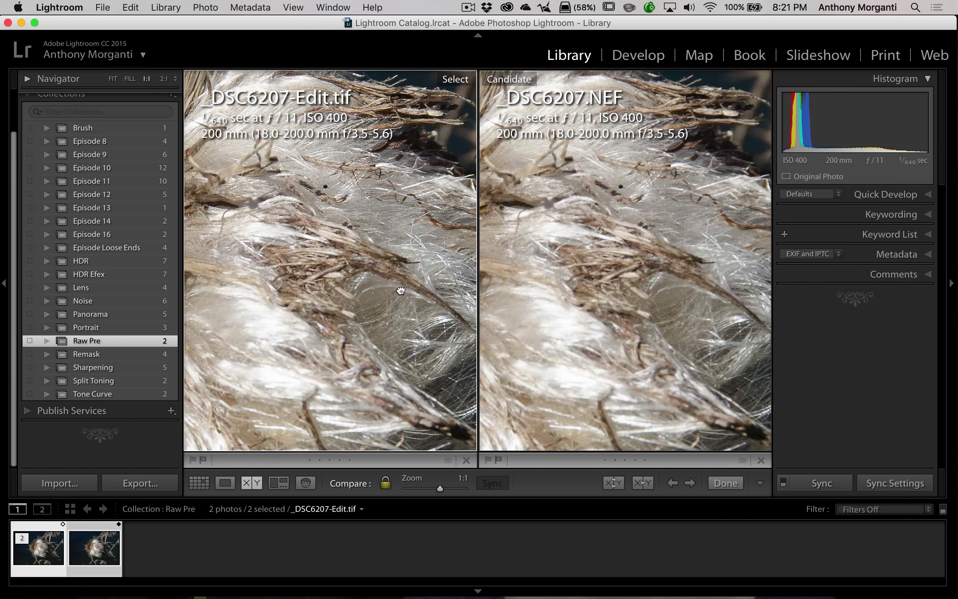
pyautogui.moveTo(239, 321); pyautogui.dragTo(336, 312)
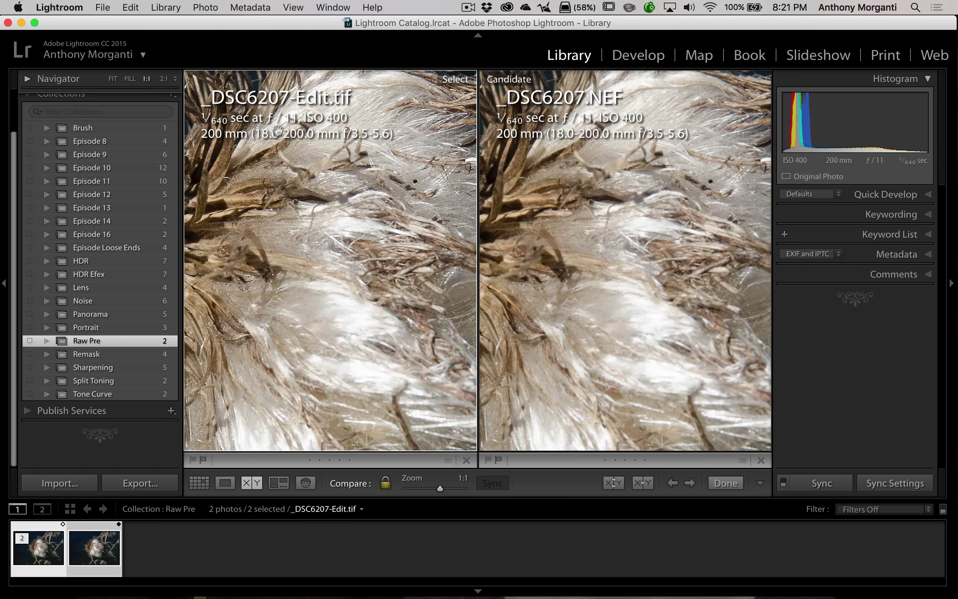
pyautogui.moveTo(210, 214); pyautogui.dragTo(393, 270)
pyautogui.moveTo(344, 194); pyautogui.dragTo(384, 308)
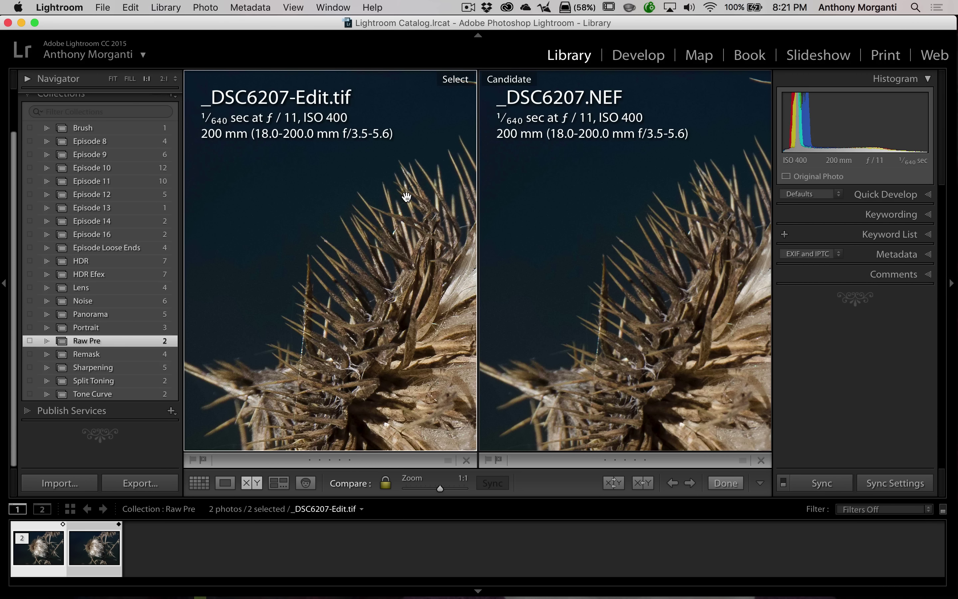
pyautogui.moveTo(406, 197); pyautogui.dragTo(406, 241)
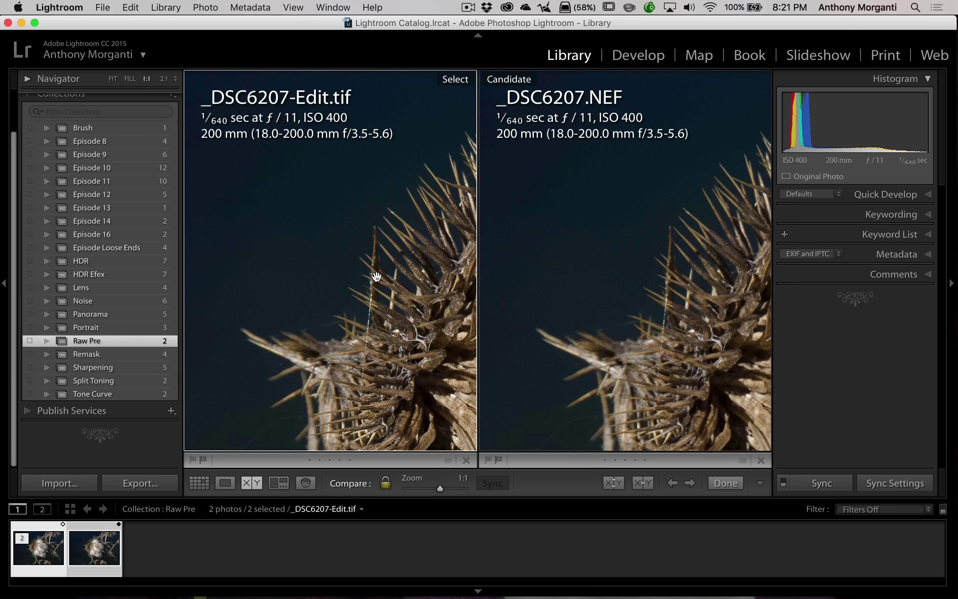
pyautogui.click(393, 217)
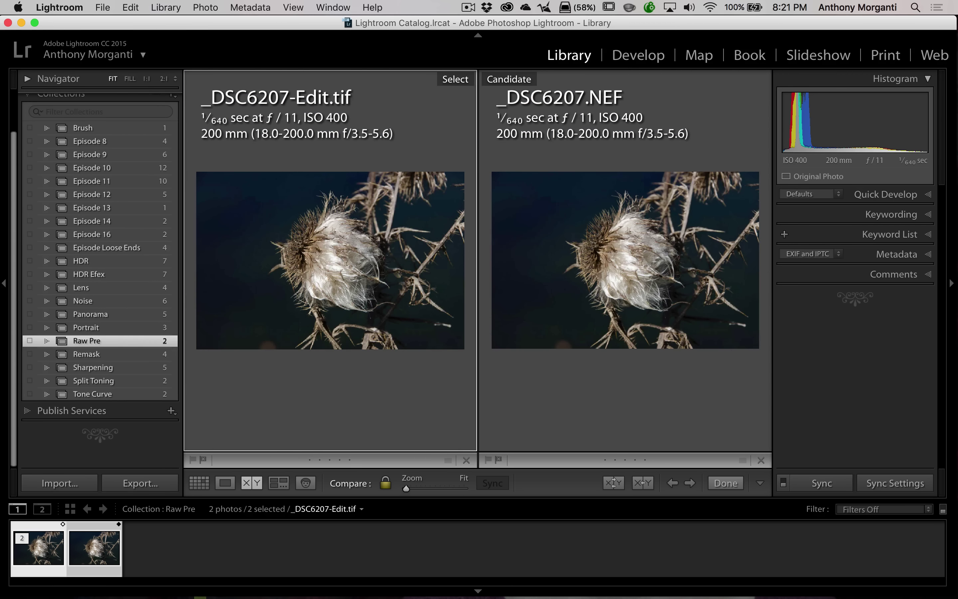